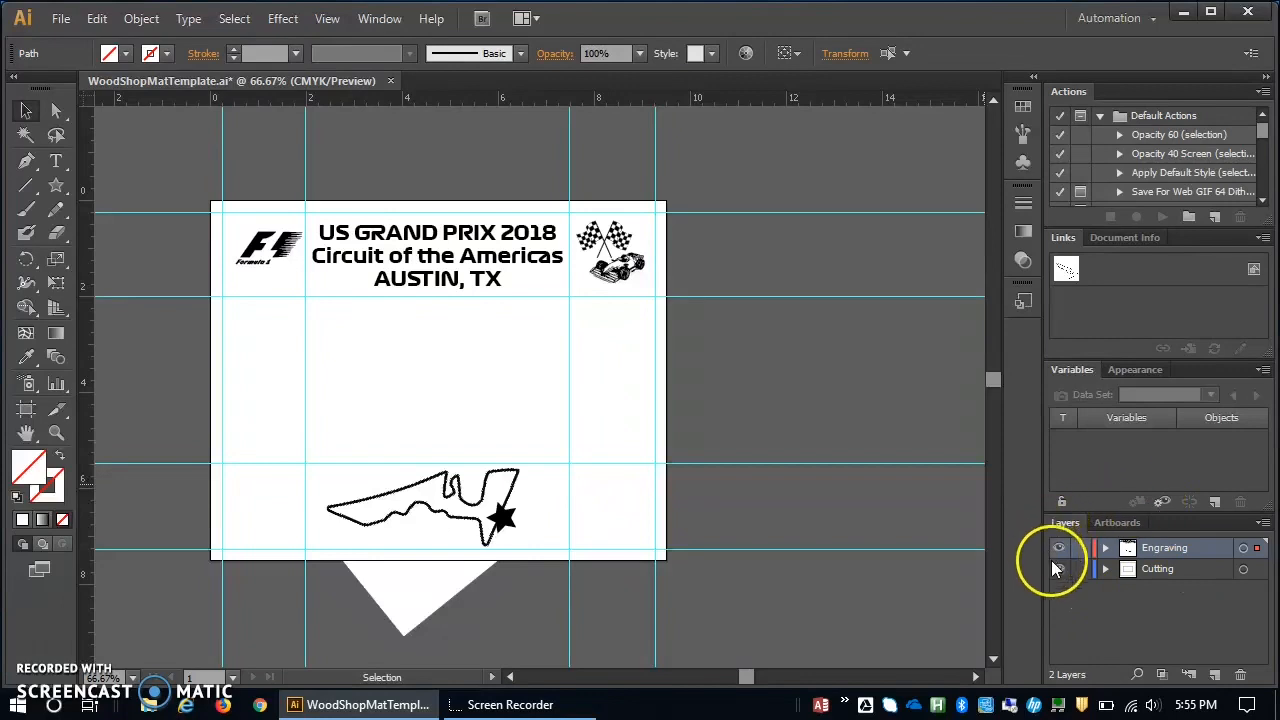
{"action": "left_click", "coordinate": [382, 18]}
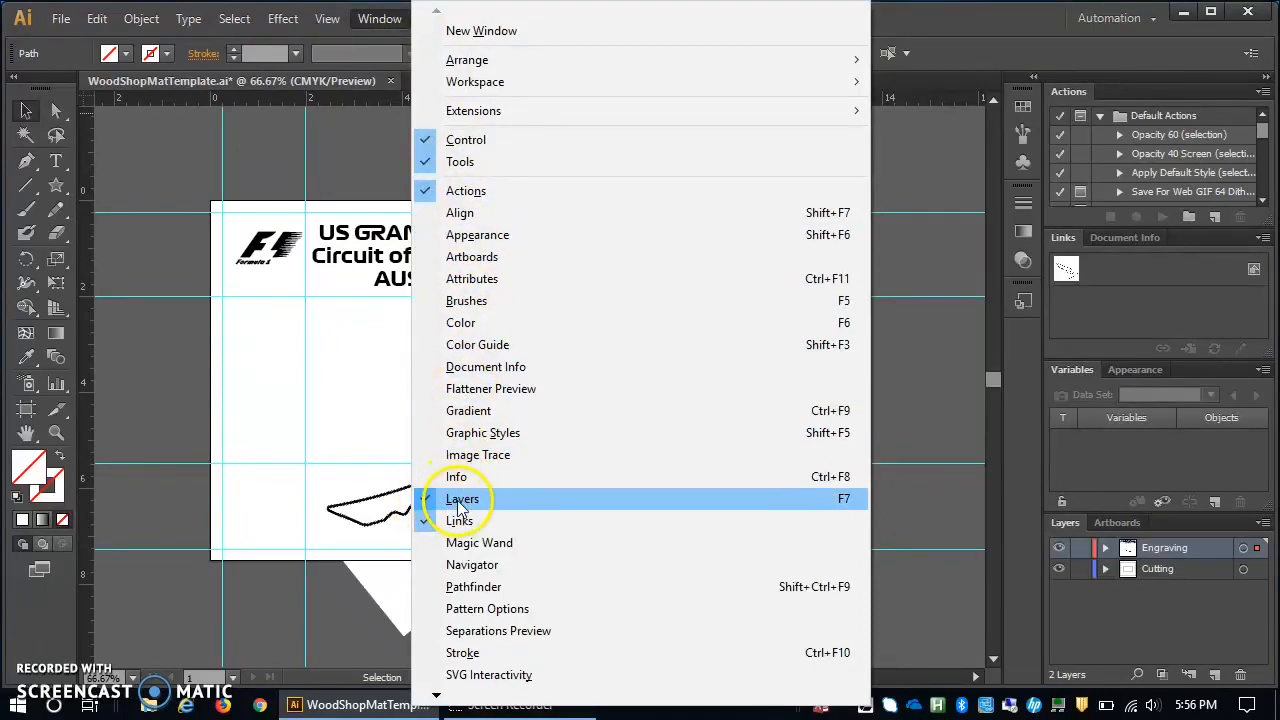
{"action": "left_click", "coordinate": [384, 30]}
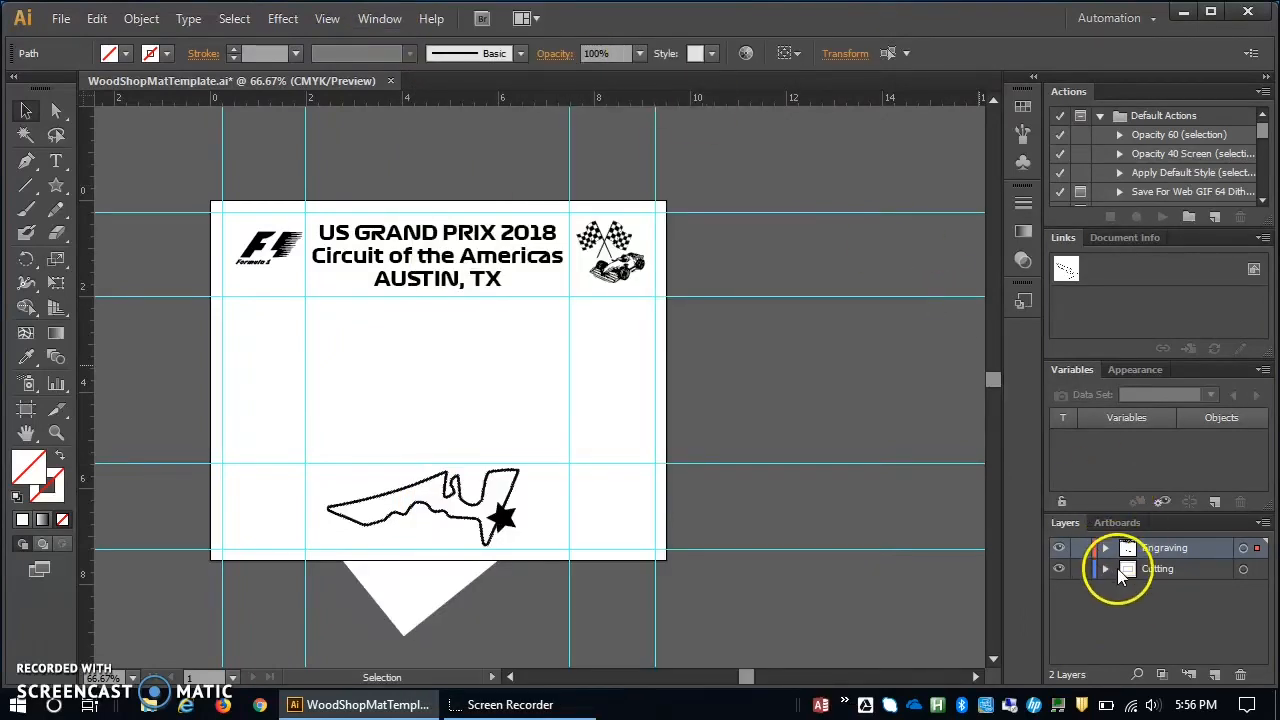
Create a new document named LaserCutPhotoFrame with one artboard 9.5 in wide and 7.5 in high.
{"action": "left_click", "coordinate": [61, 19]}
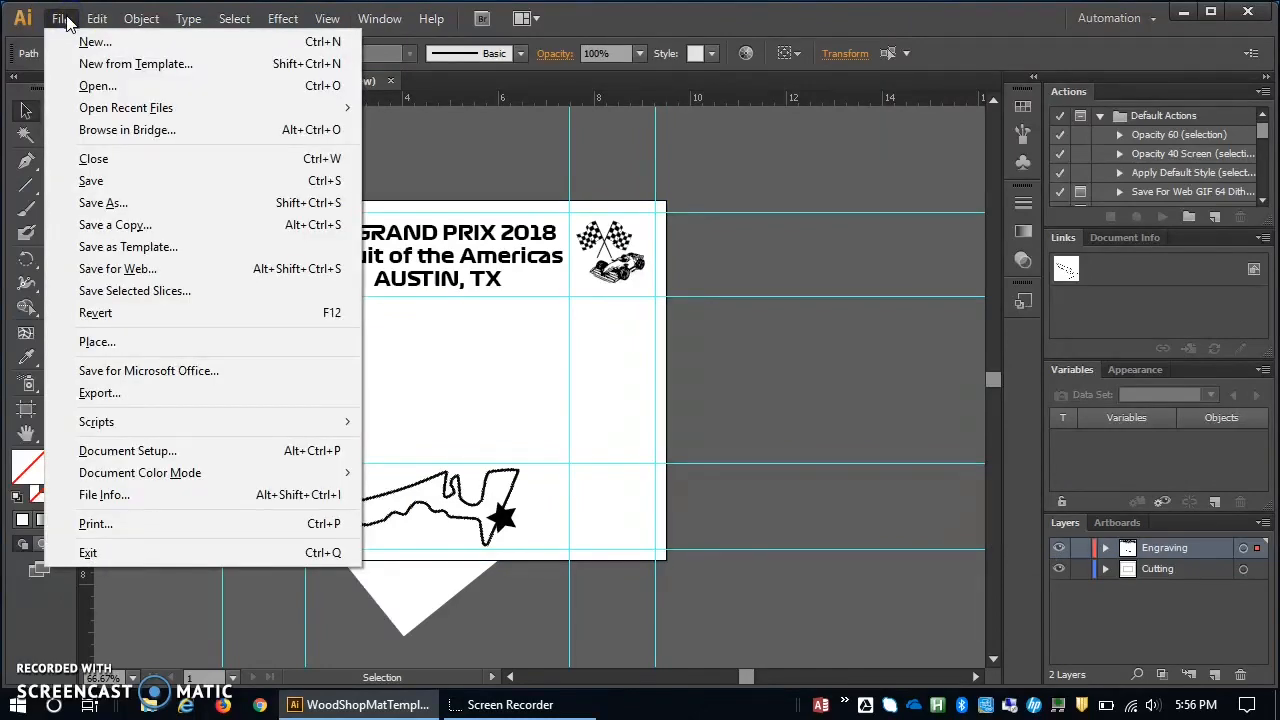
{"action": "left_click", "coordinate": [76, 44]}
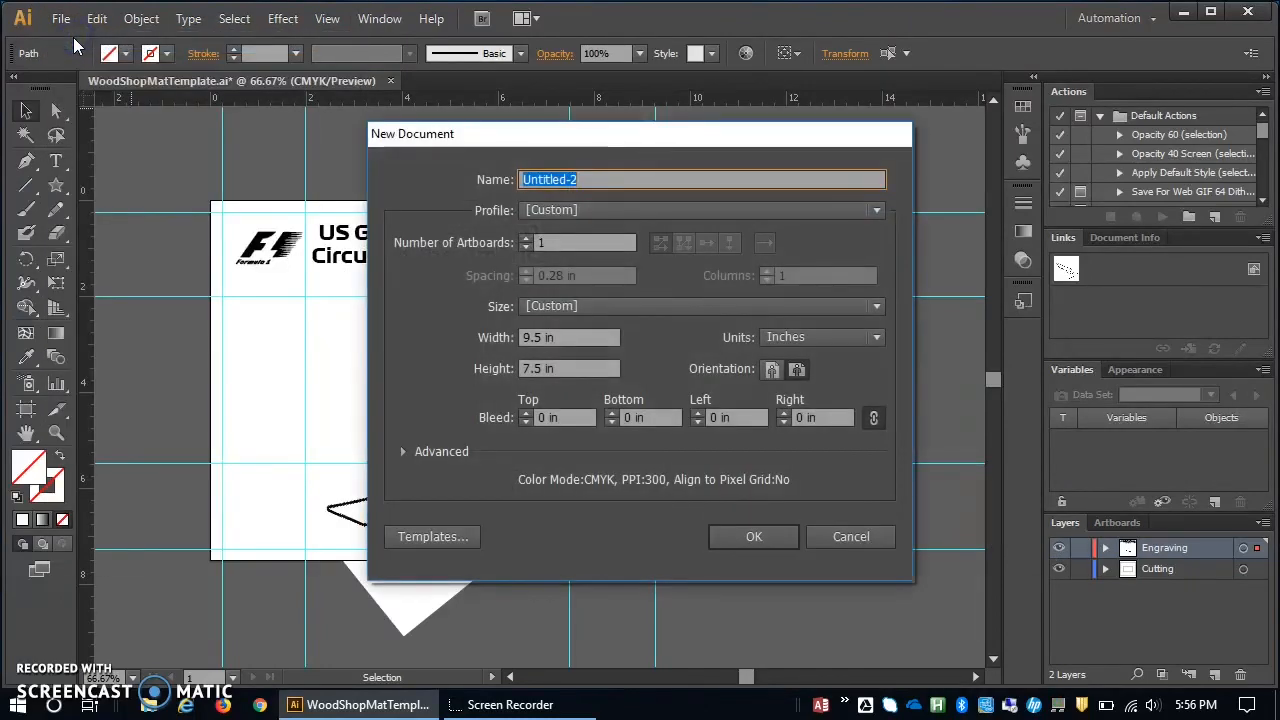
{"action": "left_click", "coordinate": [571, 341]}
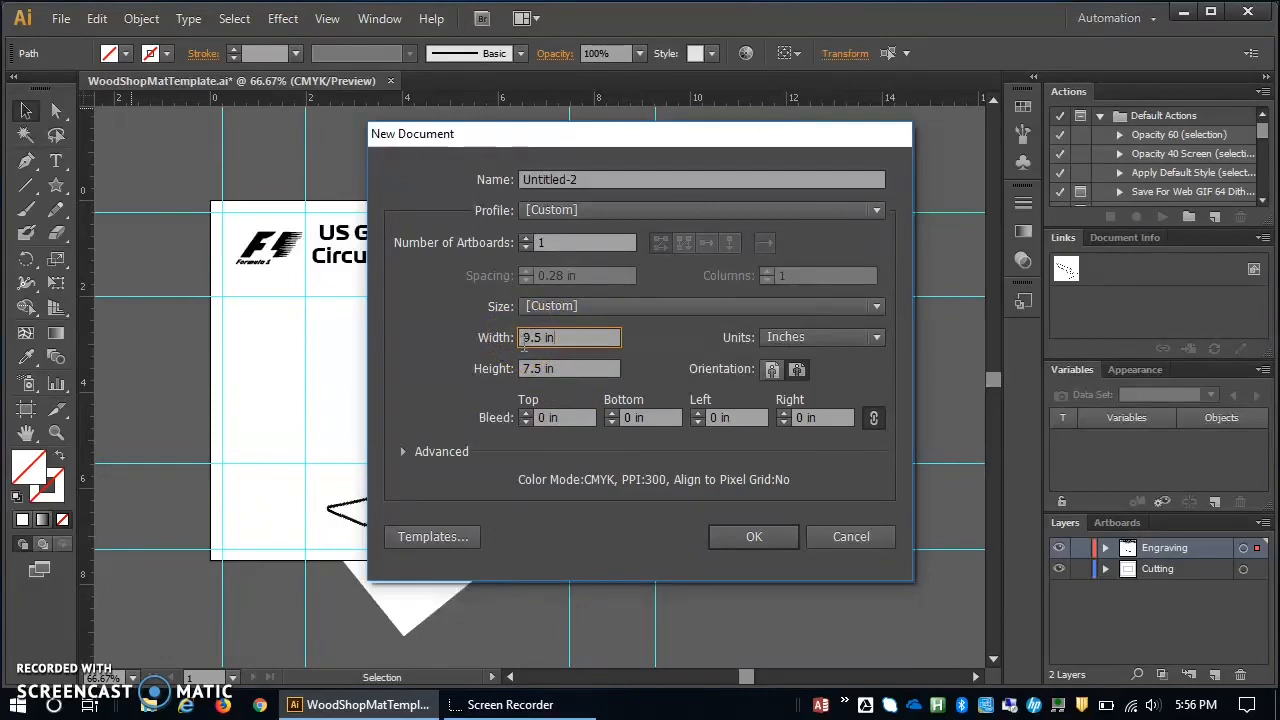
{"action": "left_click", "coordinate": [533, 369]}
{"action": "double_click", "coordinate": [573, 184]}
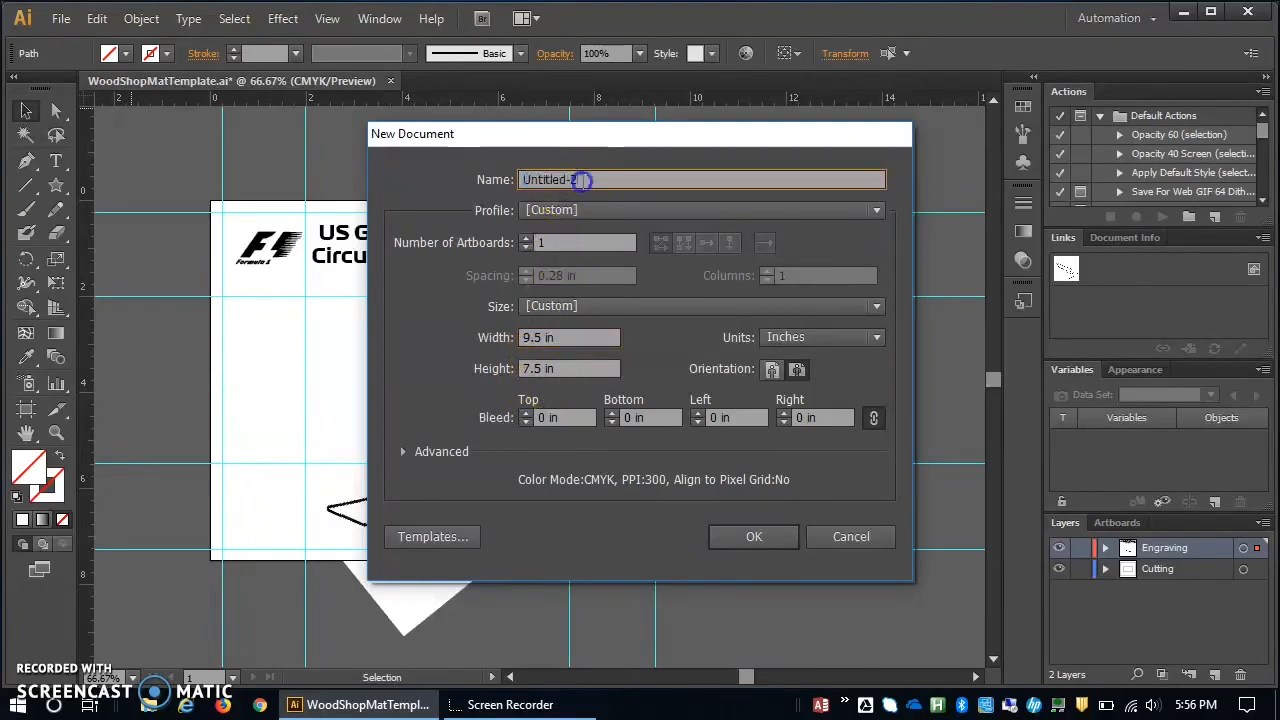
{"action": "left_click_drag", "start_coordinate": [582, 181], "coordinate": [512, 176]}
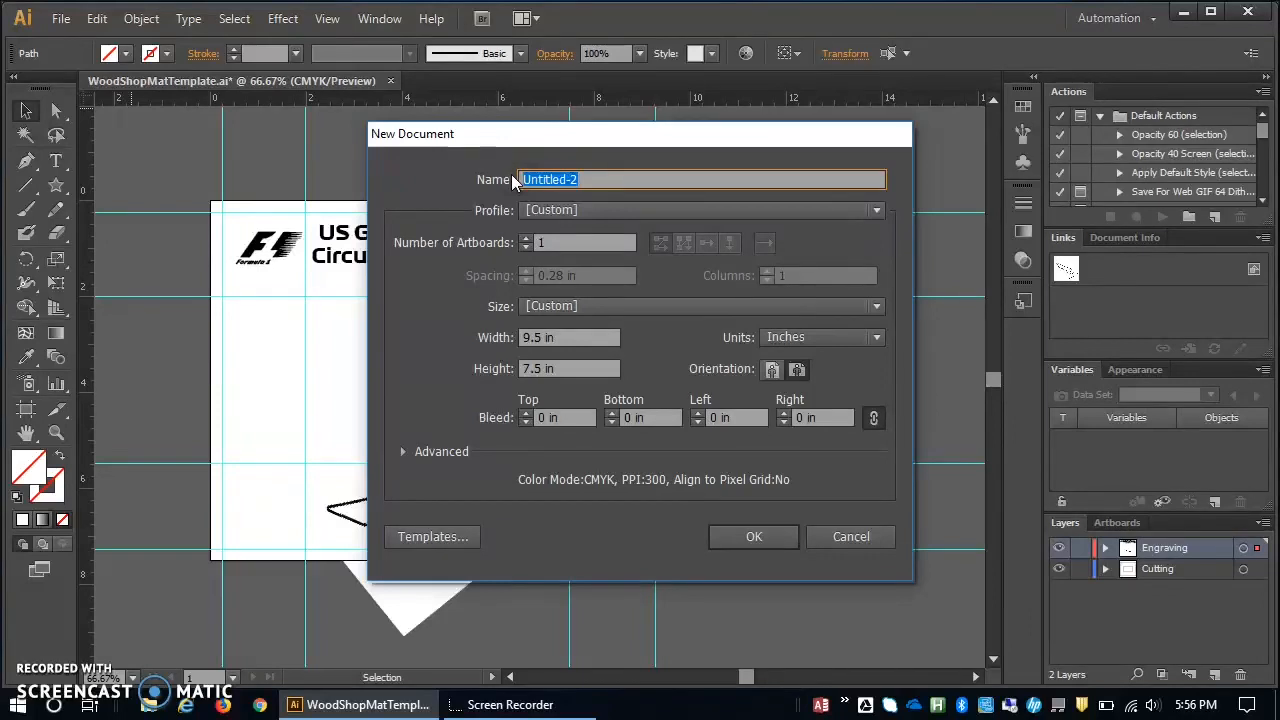
{"action": "type", "text": "LaserCutPhotoFrame"}
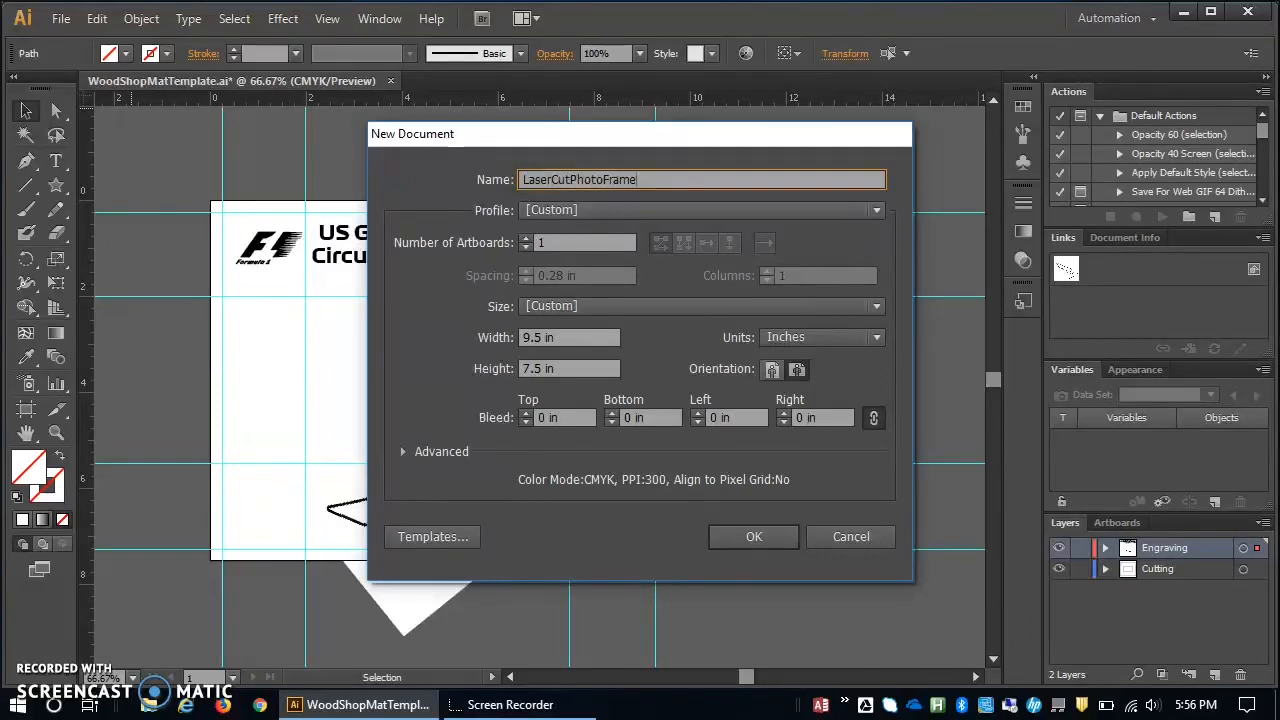
{"action": "left_click", "coordinate": [725, 533]}
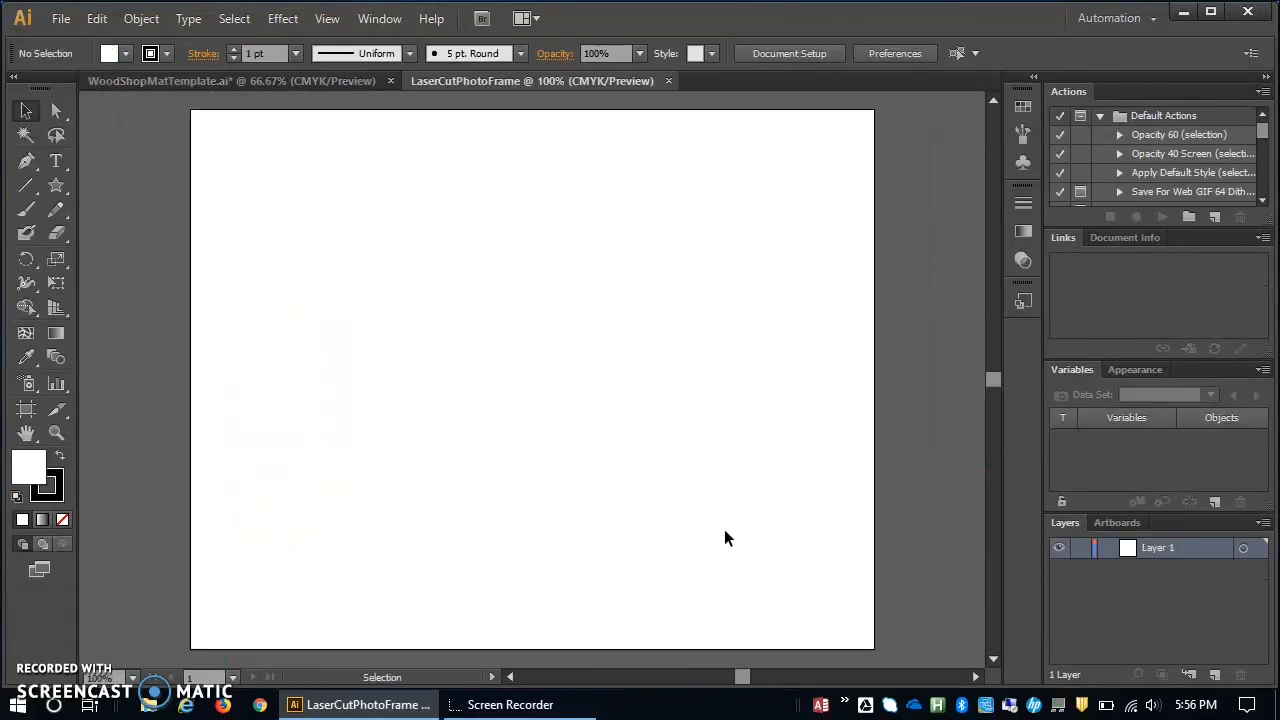
Show the rulers for the new LaserCutPhotoFrame document.
{"action": "left_click", "coordinate": [61, 434]}
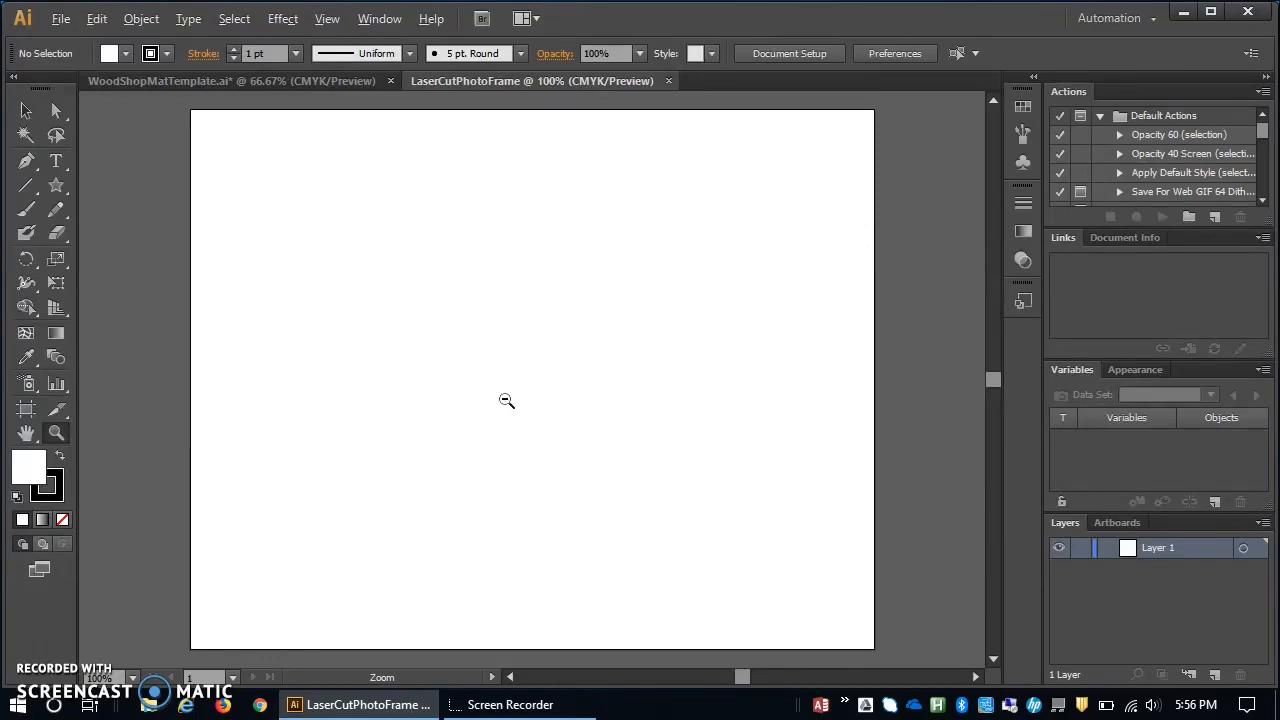
{"action": "left_click", "coordinate": [506, 400], "text": "alt"}
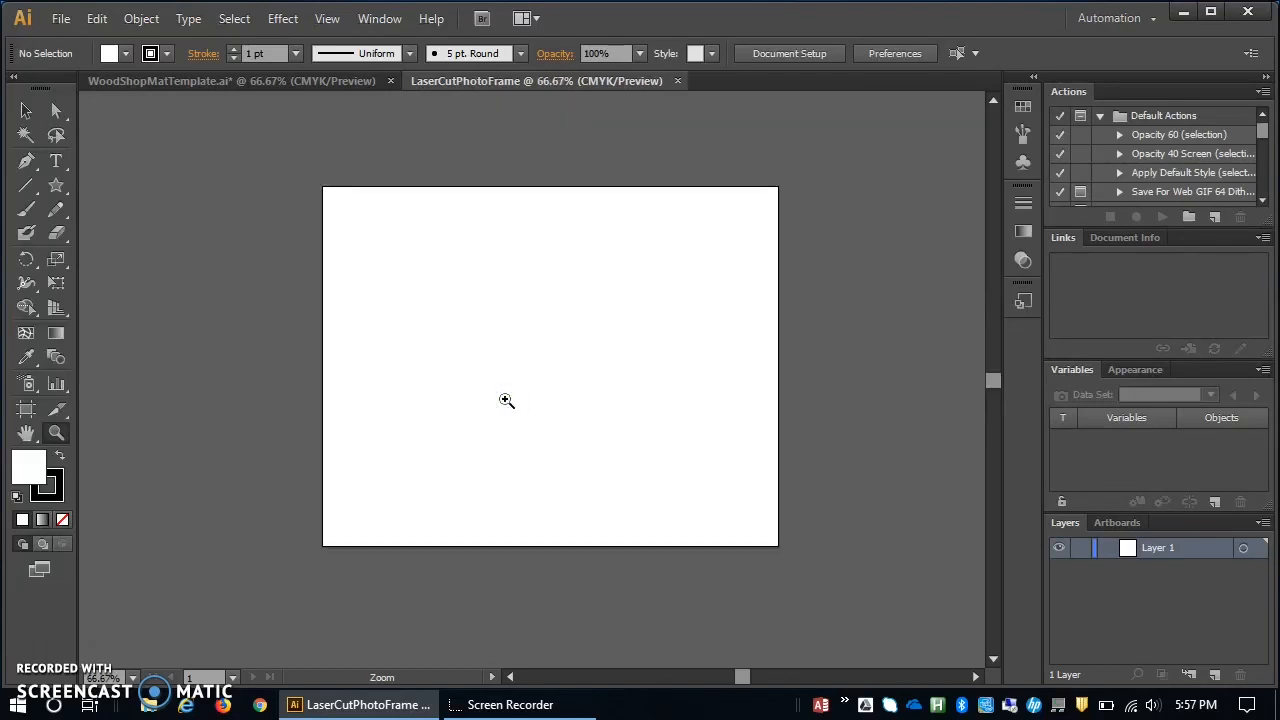
{"action": "left_click", "coordinate": [25, 112]}
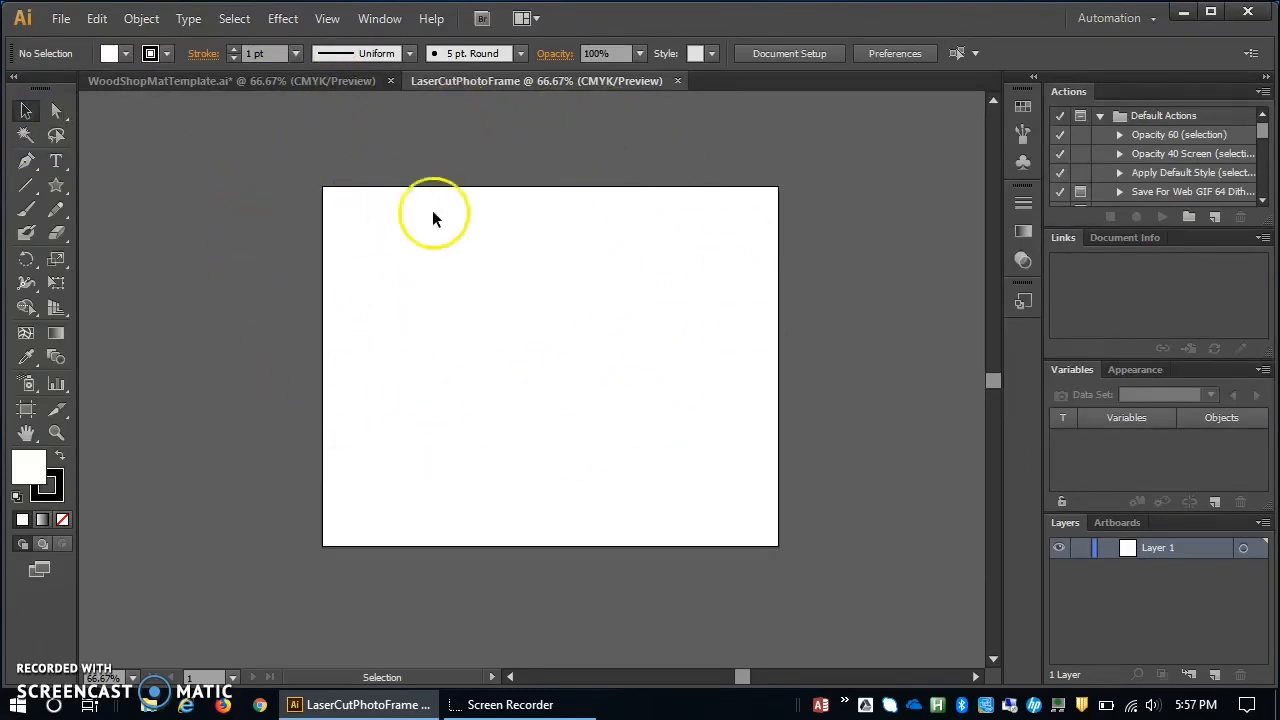
{"action": "left_click", "coordinate": [325, 22]}
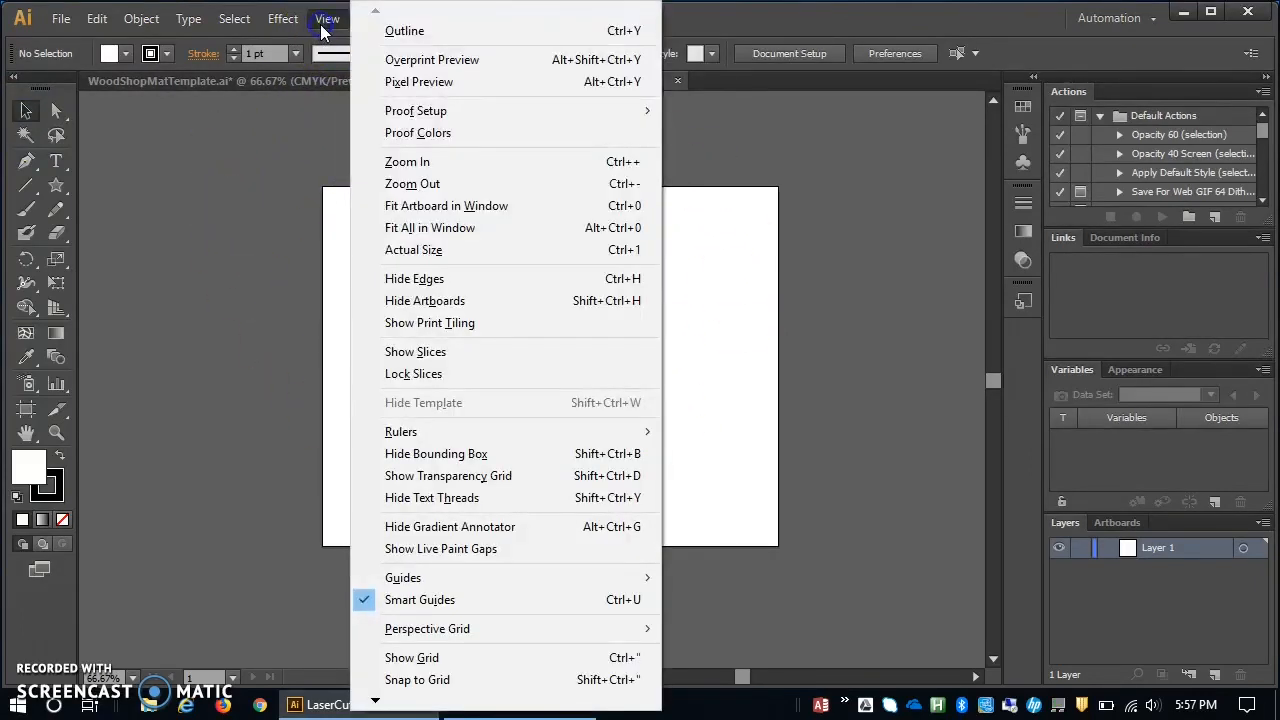
{"action": "mouse_move", "coordinate": [628, 430]}
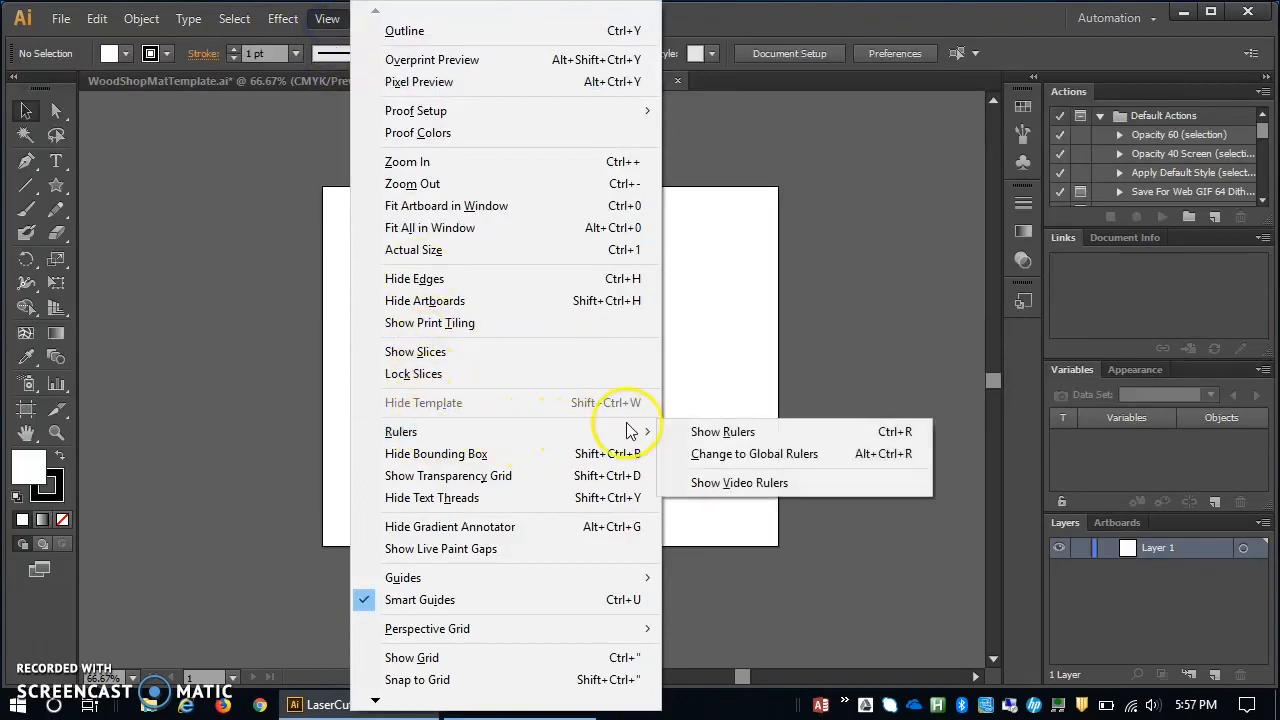
{"action": "left_click", "coordinate": [700, 432]}
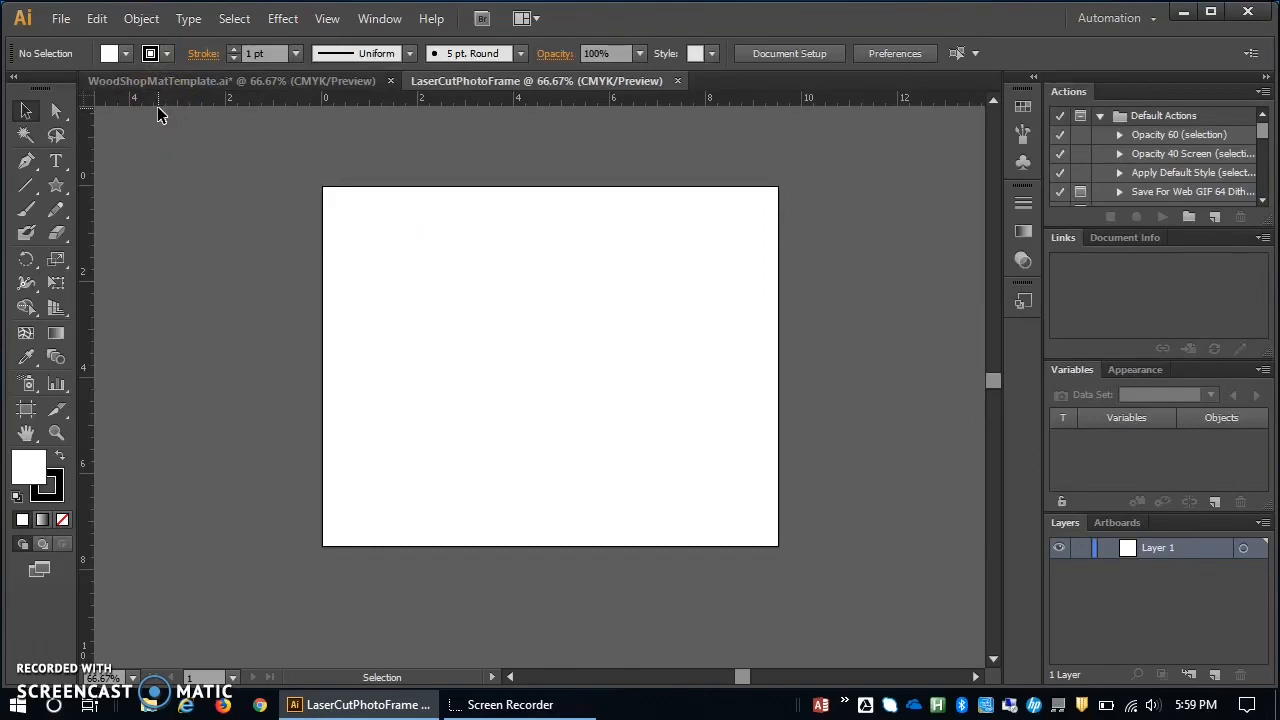
Place two horizontal and two vertical margin guides about 0.25 in inside the four artboard edges.
{"action": "left_click", "coordinate": [235, 102]}
{"action": "left_click_drag", "start_coordinate": [265, 103], "coordinate": [257, 262]}
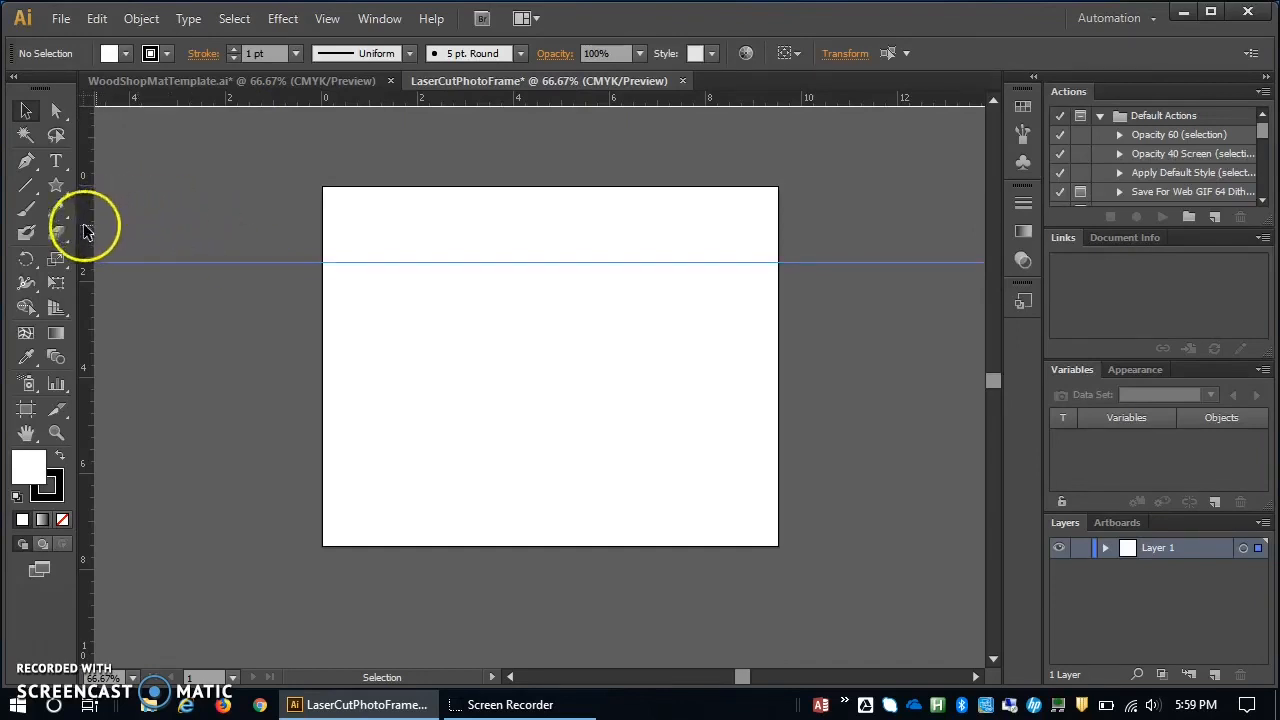
{"action": "left_click_drag", "start_coordinate": [86, 231], "coordinate": [334, 223]}
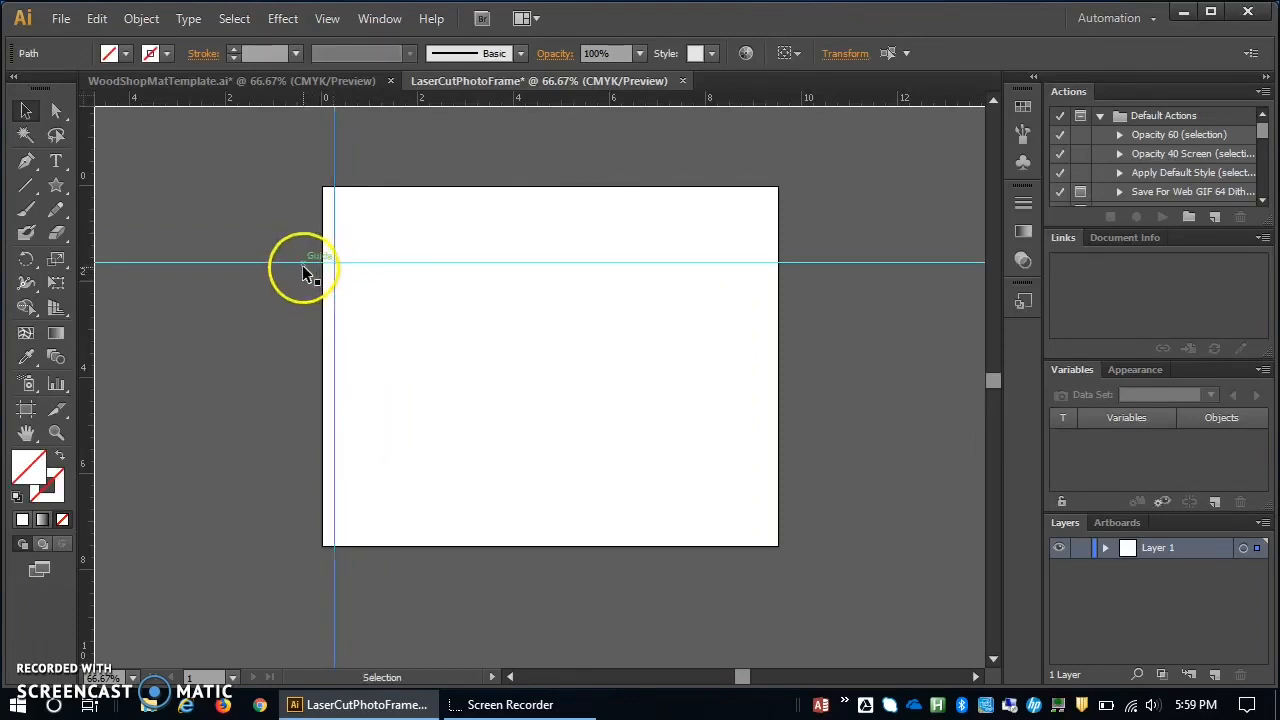
{"action": "left_click_drag", "start_coordinate": [303, 266], "coordinate": [300, 195]}
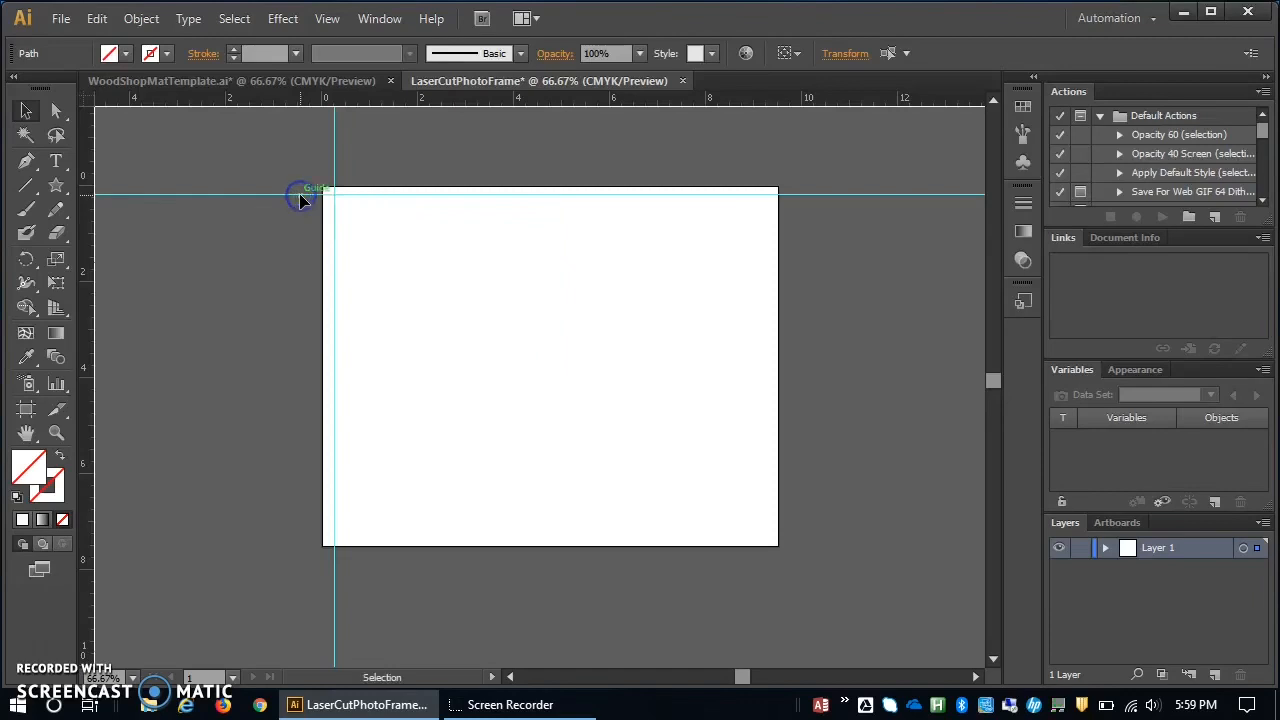
{"action": "left_click", "coordinate": [229, 203]}
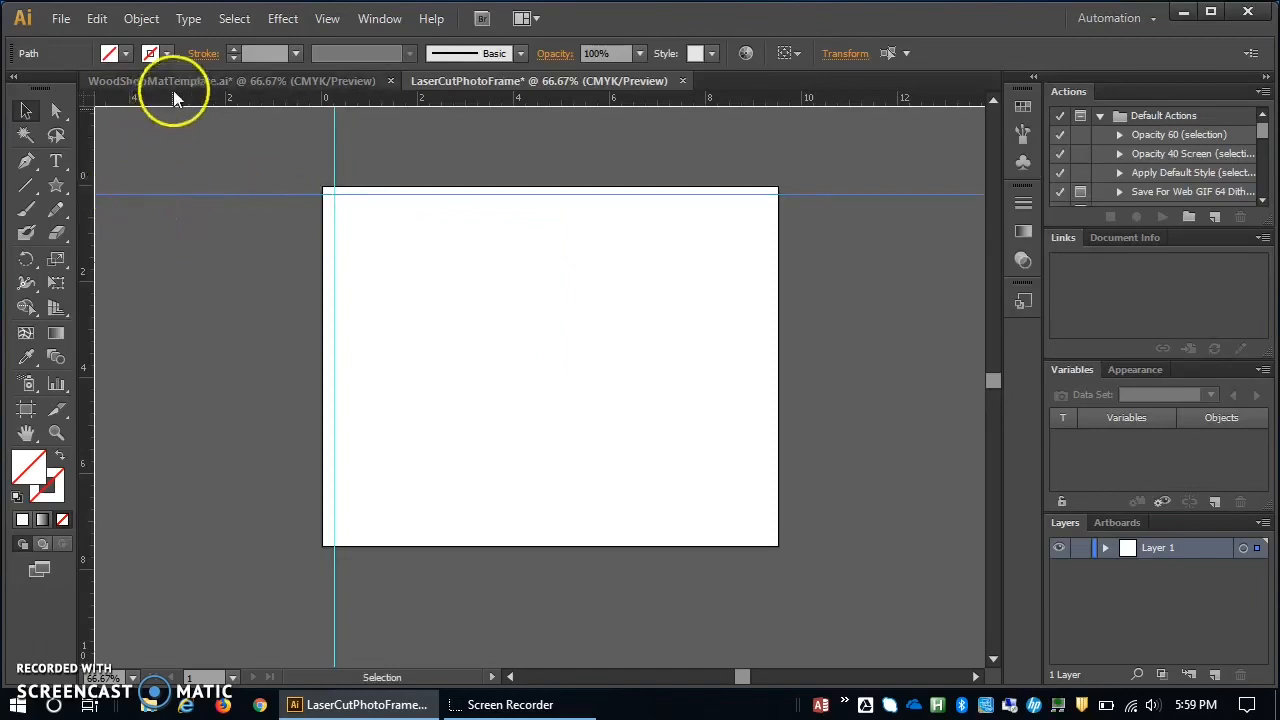
{"action": "left_click_drag", "start_coordinate": [175, 100], "coordinate": [190, 535]}
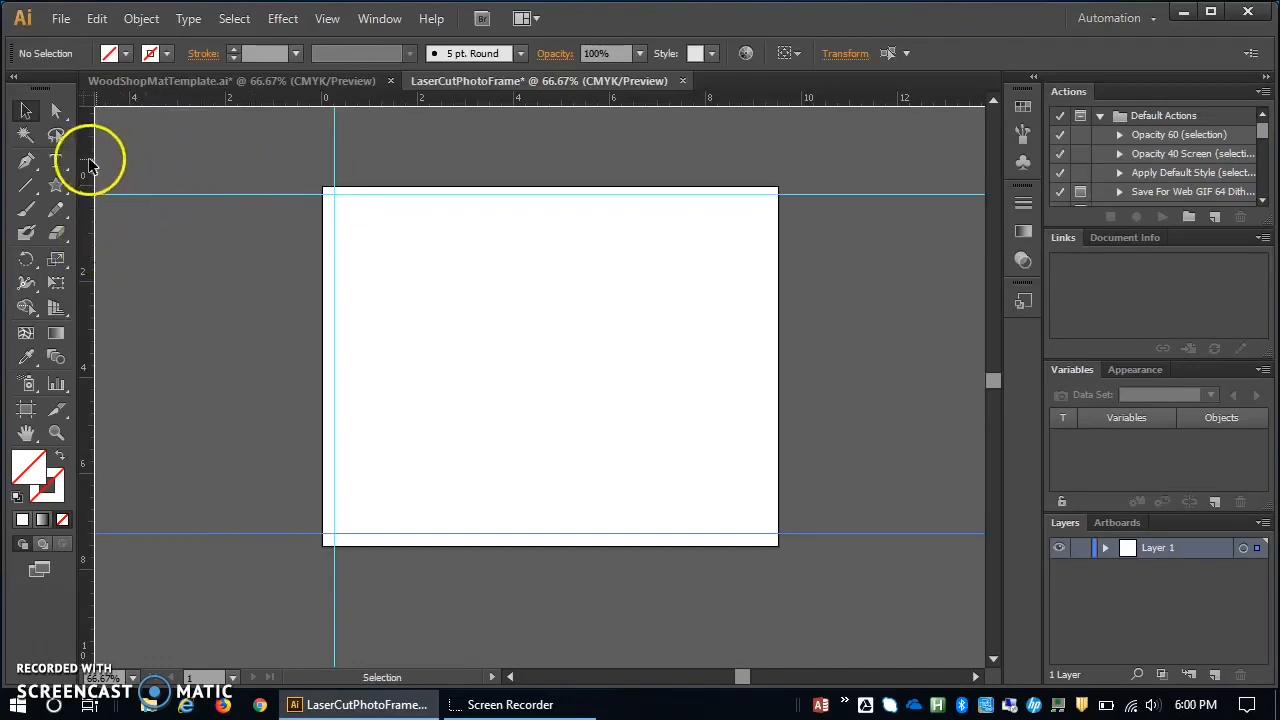
{"action": "left_click_drag", "start_coordinate": [86, 157], "coordinate": [765, 222]}
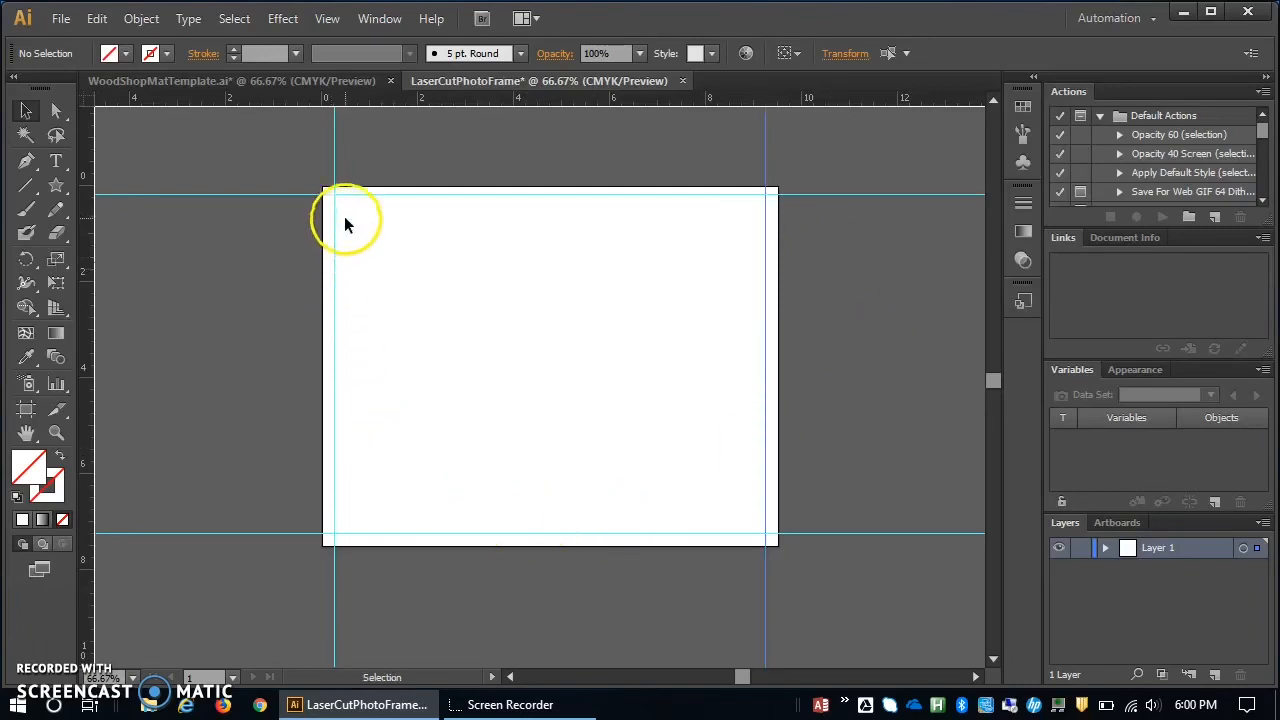
{"action": "mouse_move", "coordinate": [134, 193]}
{"action": "left_mouse_down"}
{"action": "mouse_move", "coordinate": [141, 205]}
{"action": "mouse_move", "coordinate": [123, 204]}
{"action": "left_mouse_up"}
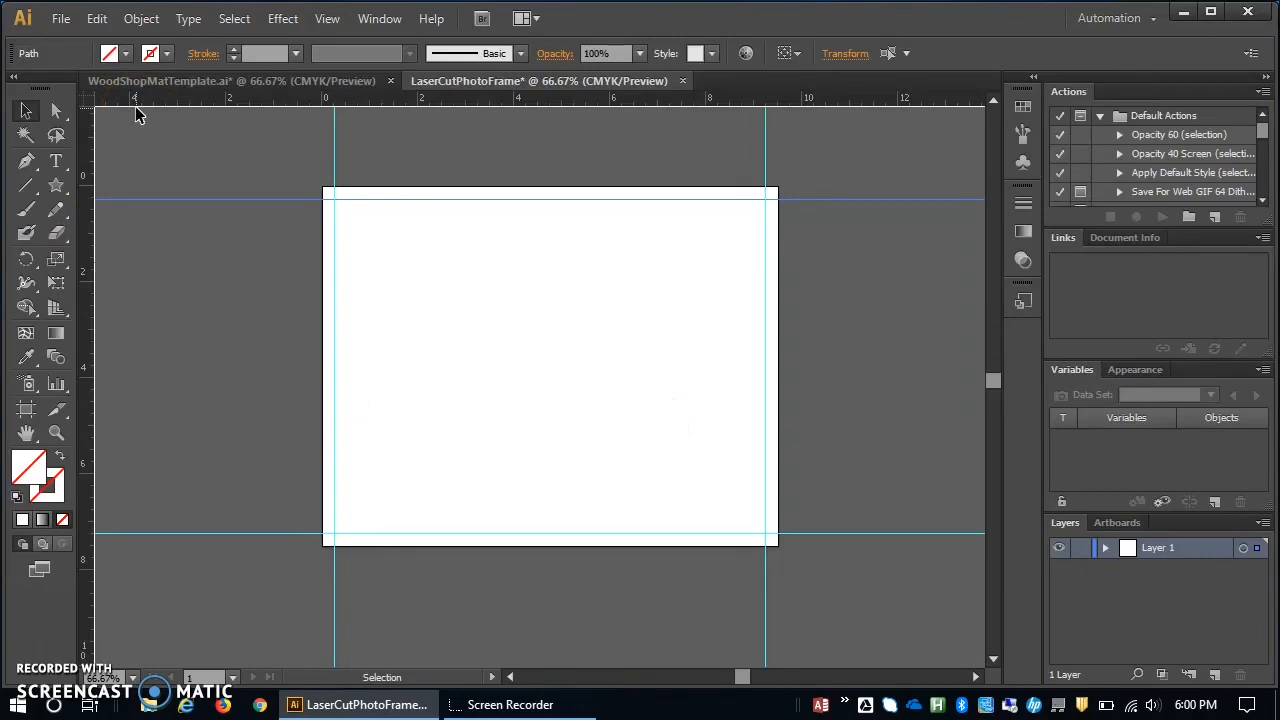
Add inner guides about 2 in inside each artboard edge and compare the layout with the WoodShopMatTemplate document.
{"action": "left_click_drag", "start_coordinate": [151, 106], "coordinate": [157, 285]}
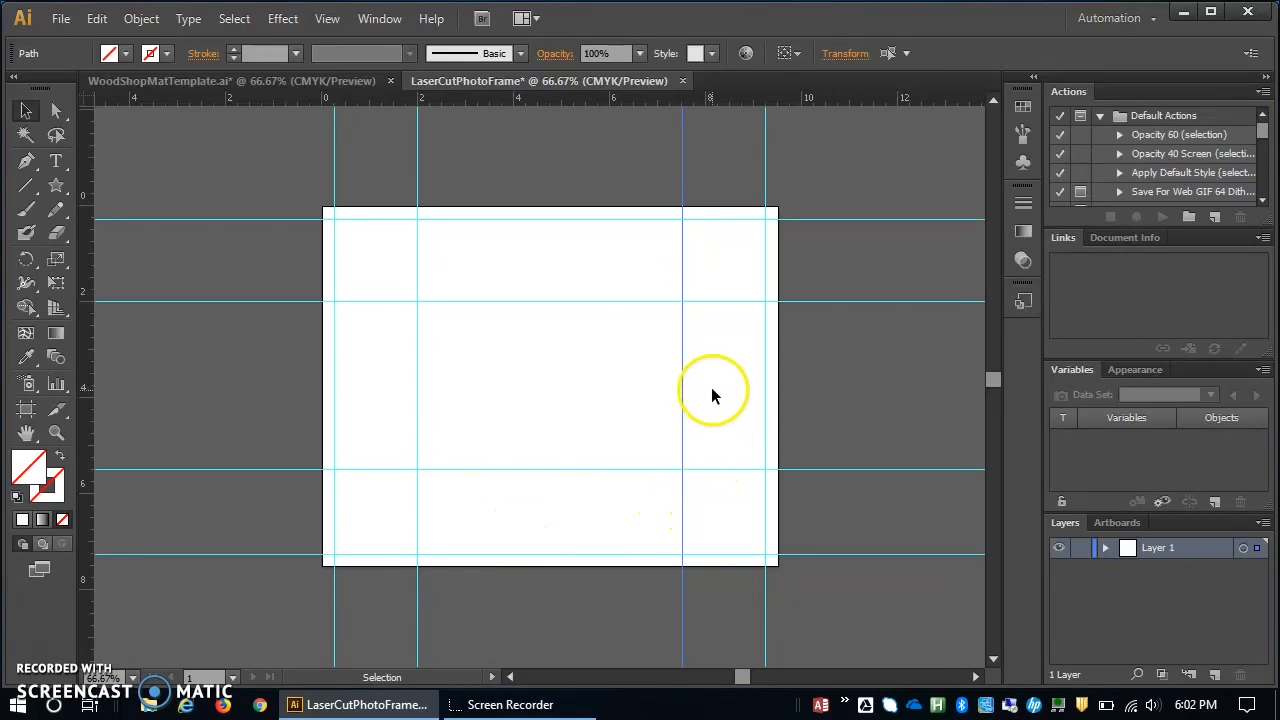
{"action": "left_click", "coordinate": [223, 80]}
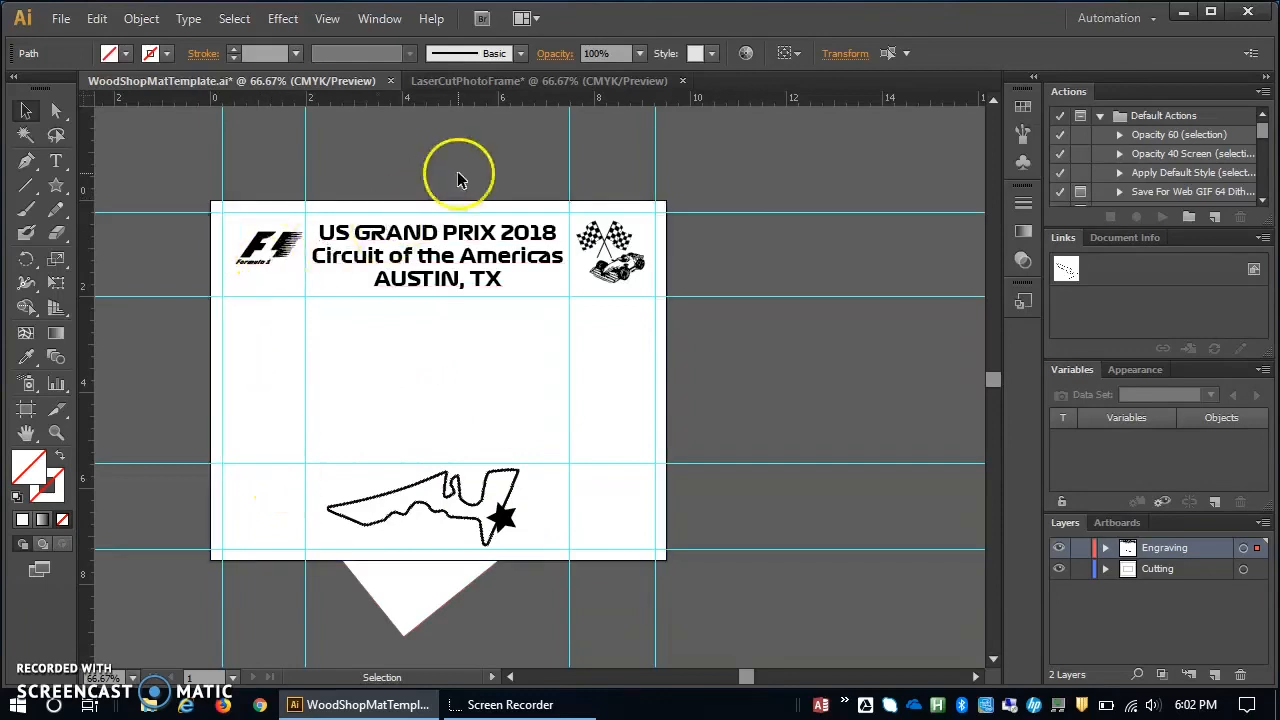
{"action": "left_click", "coordinate": [488, 84]}
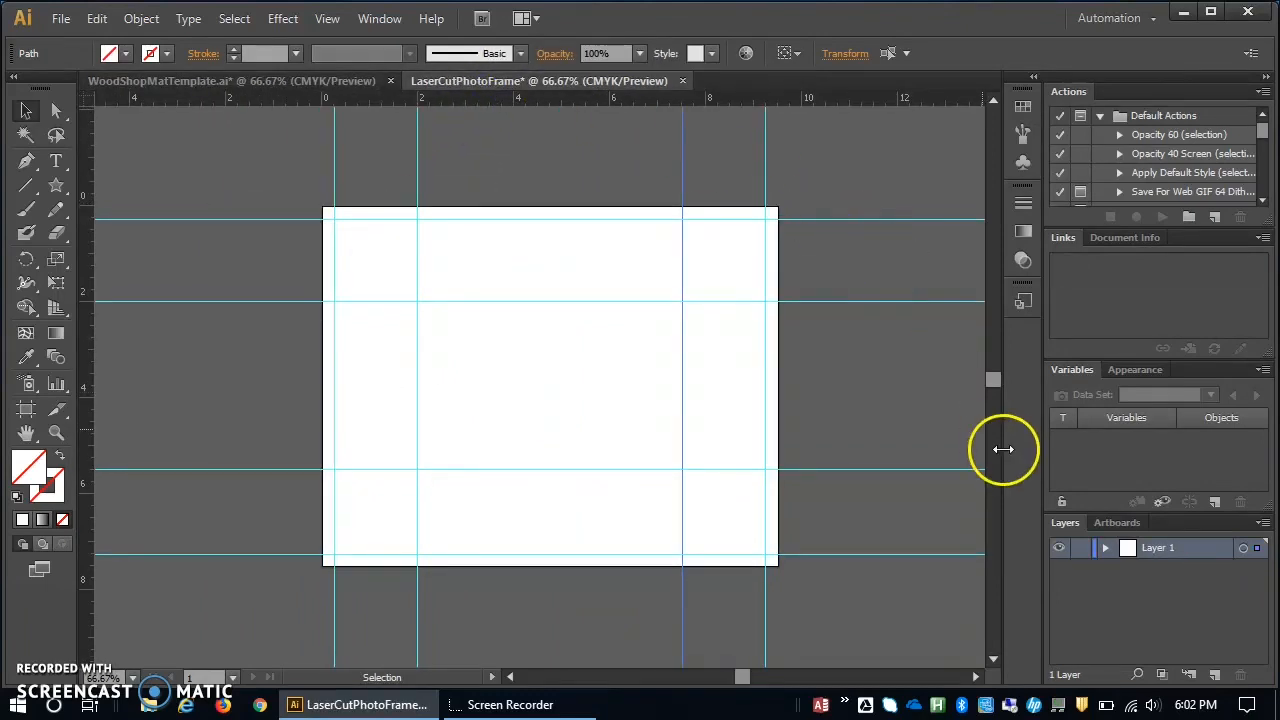
Rename Layer 1 of the LaserCutPhotoFrame document as Cutting, checking the layer names in the template document.
{"action": "left_click", "coordinate": [1166, 549]}
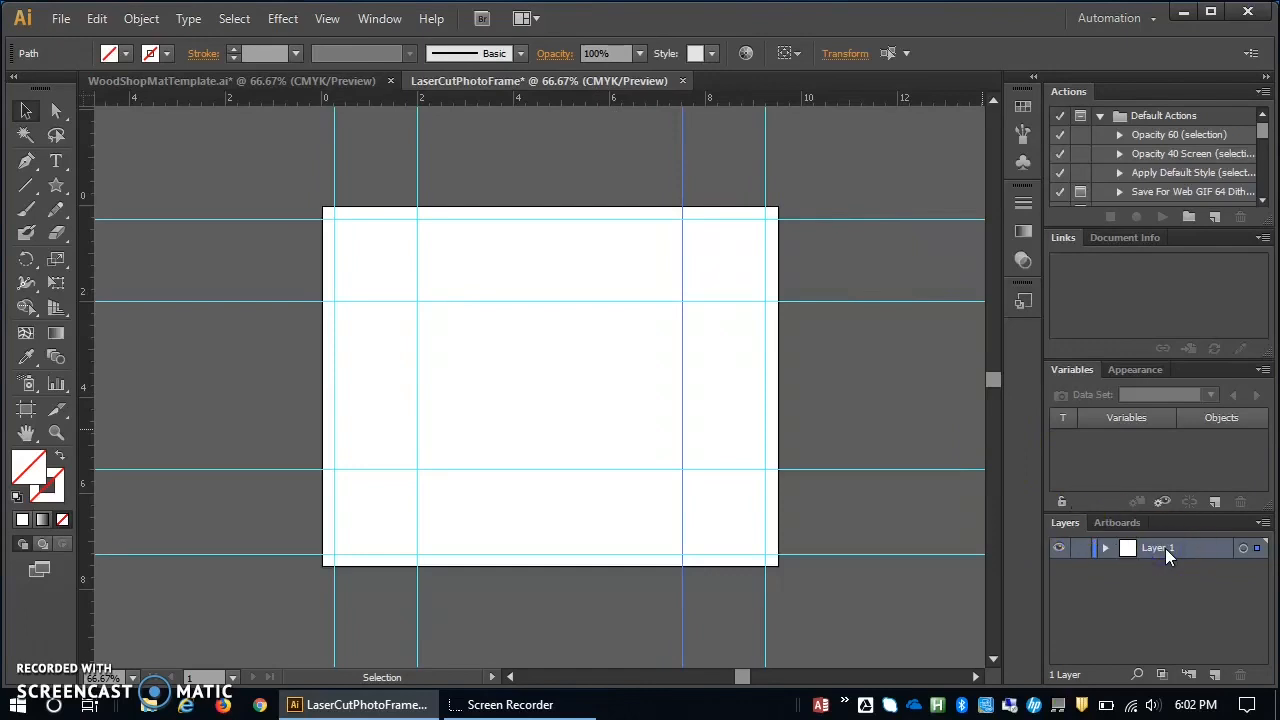
{"action": "double_click", "coordinate": [1165, 548]}
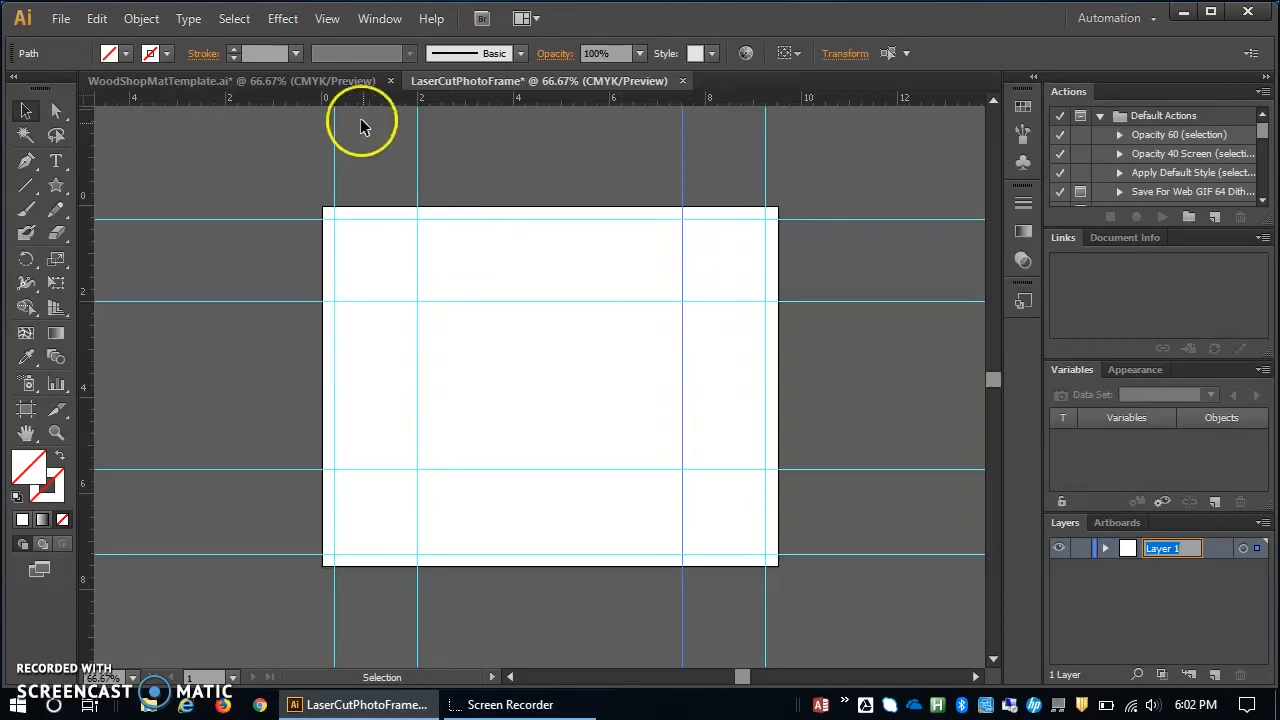
{"action": "left_click", "coordinate": [336, 85]}
{"action": "left_click", "coordinate": [466, 85]}
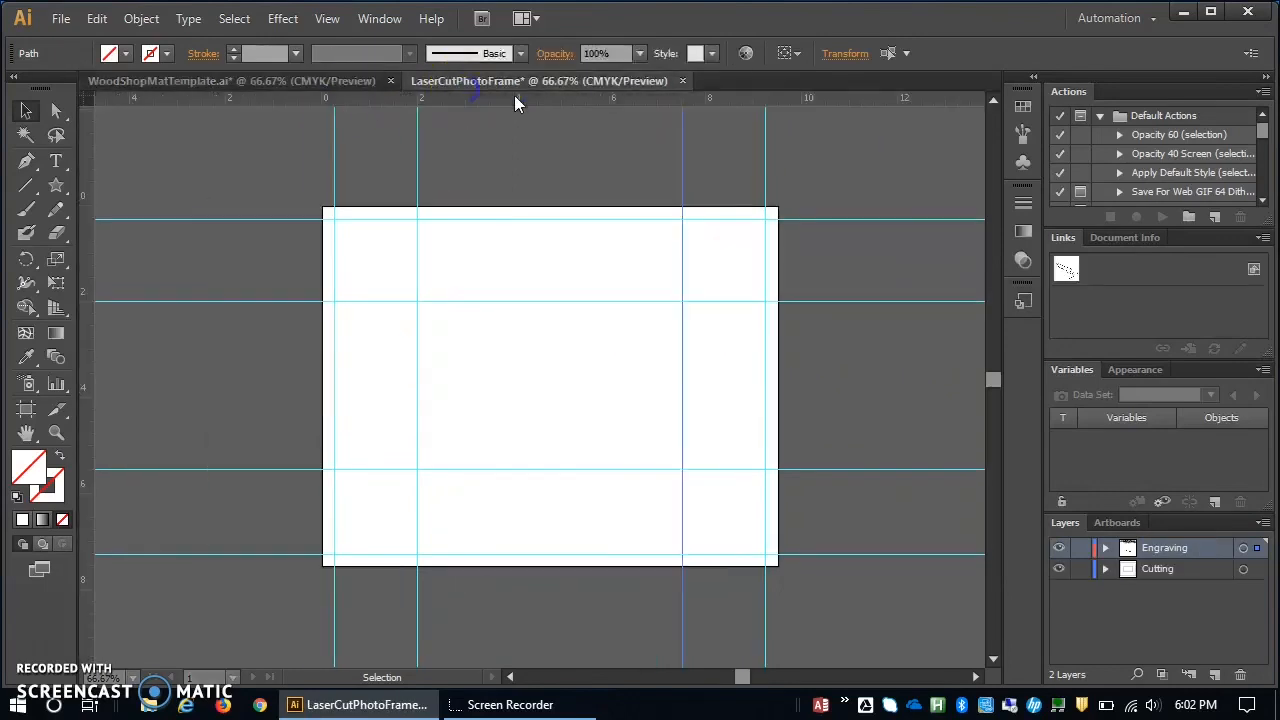
{"action": "double_click", "coordinate": [1155, 548]}
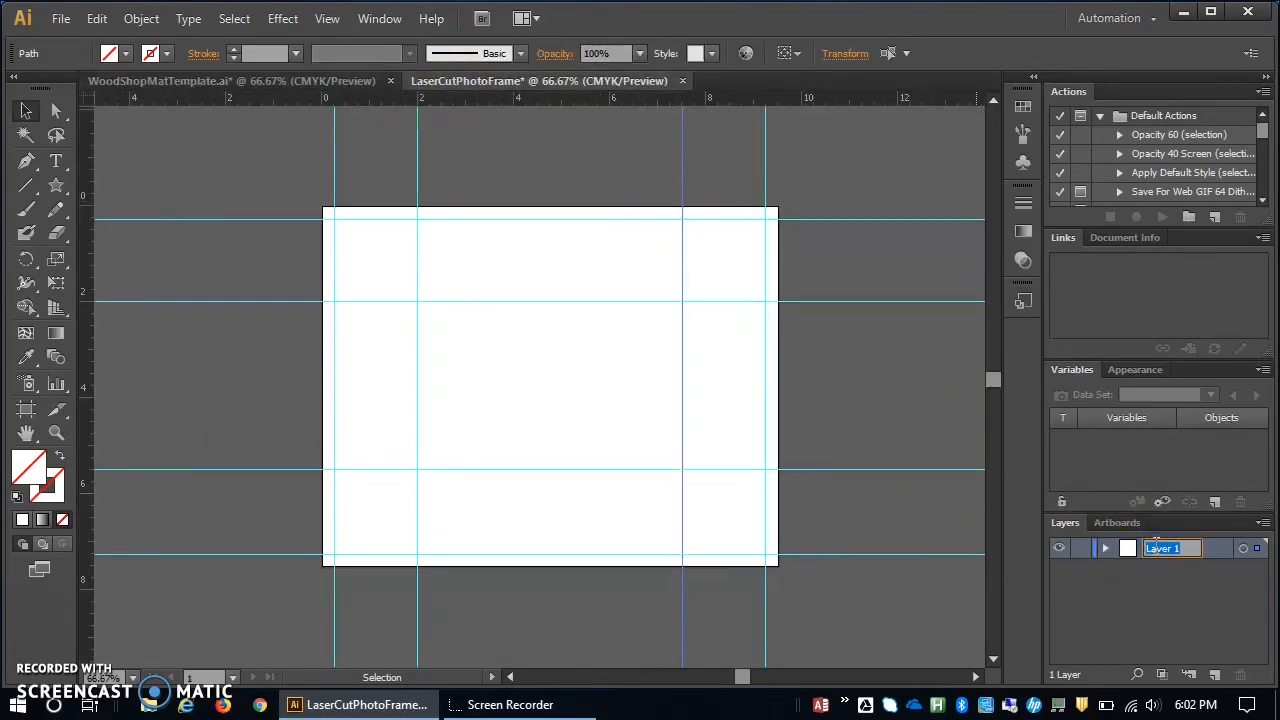
{"action": "type", "text": "Cutting"}
{"action": "key", "text": "Return"}
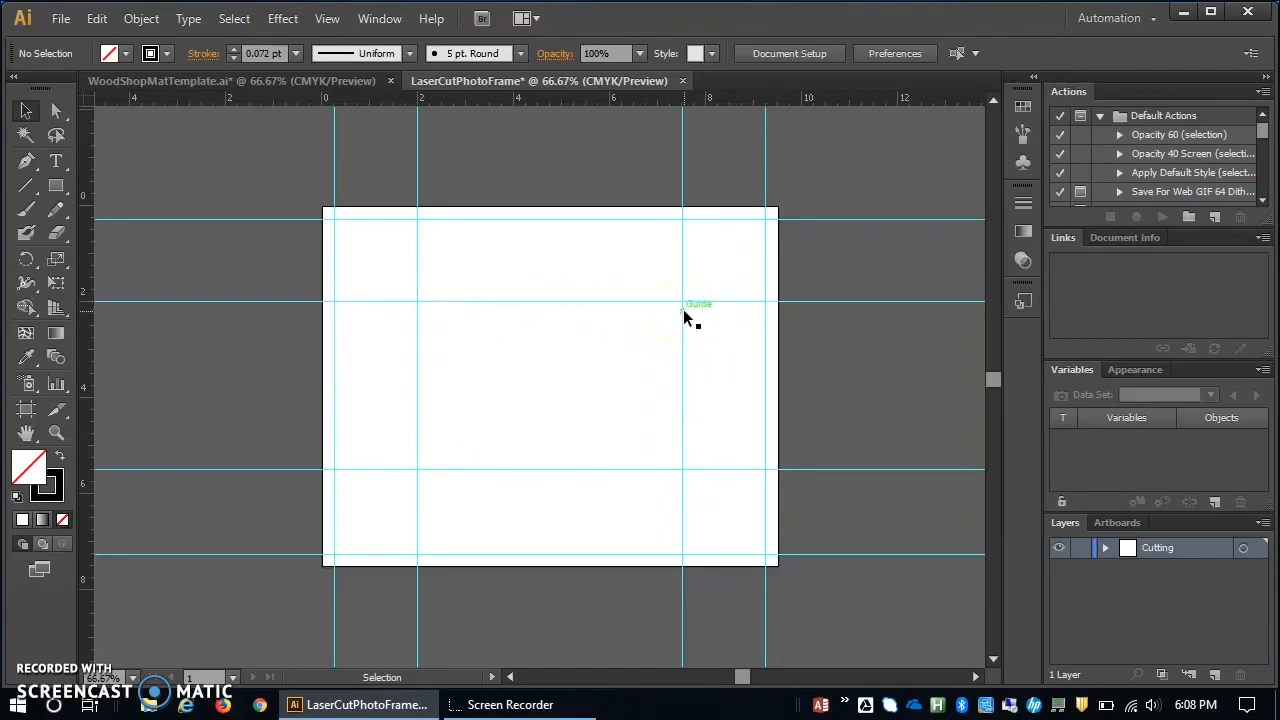
Draw one rectangle along the artboard's outer edges and a second one between the intersections of the four inner guides.
{"action": "left_click", "coordinate": [479, 274]}
{"action": "left_click", "coordinate": [59, 183]}
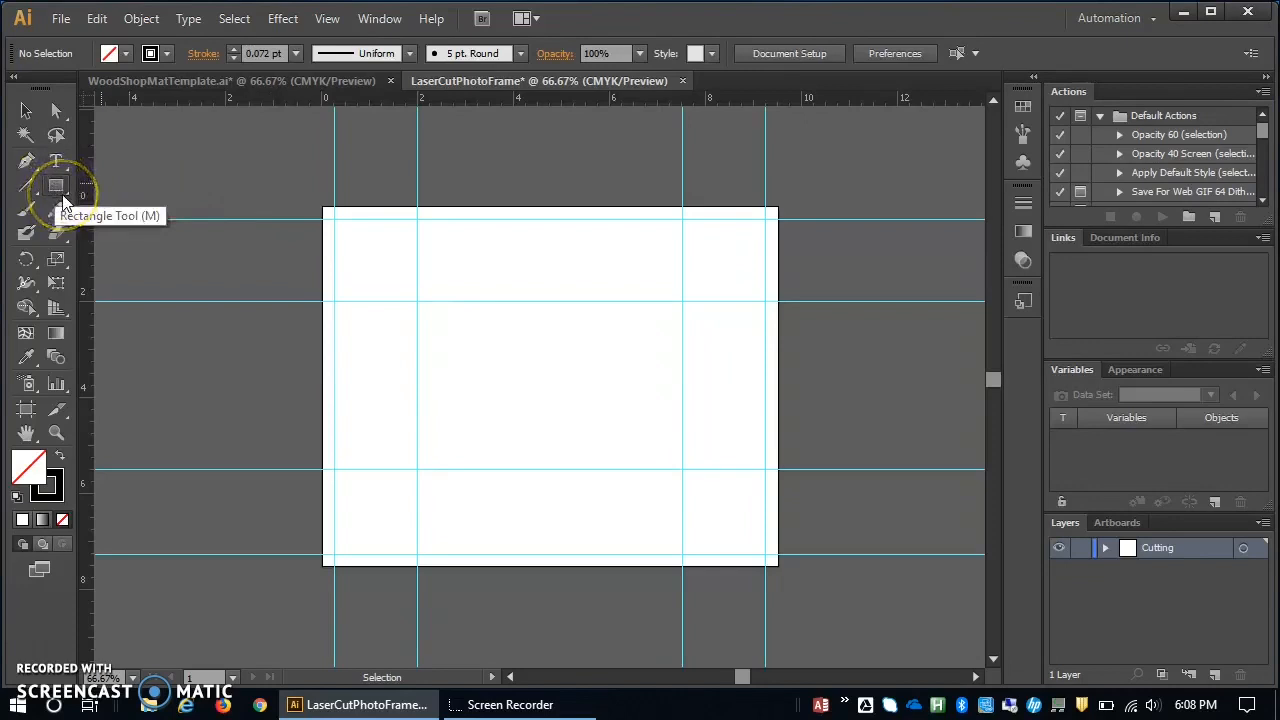
{"action": "left_click", "coordinate": [62, 197]}
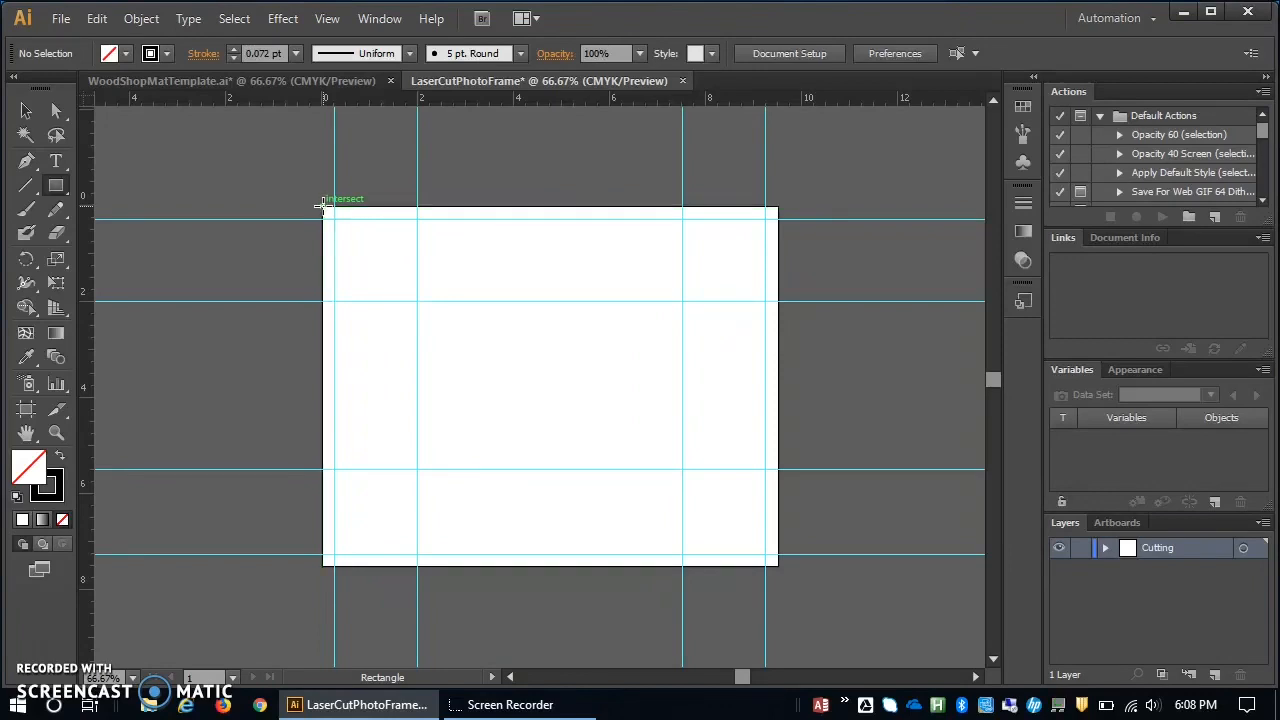
{"action": "left_click_drag", "start_coordinate": [323, 208], "coordinate": [776, 566]}
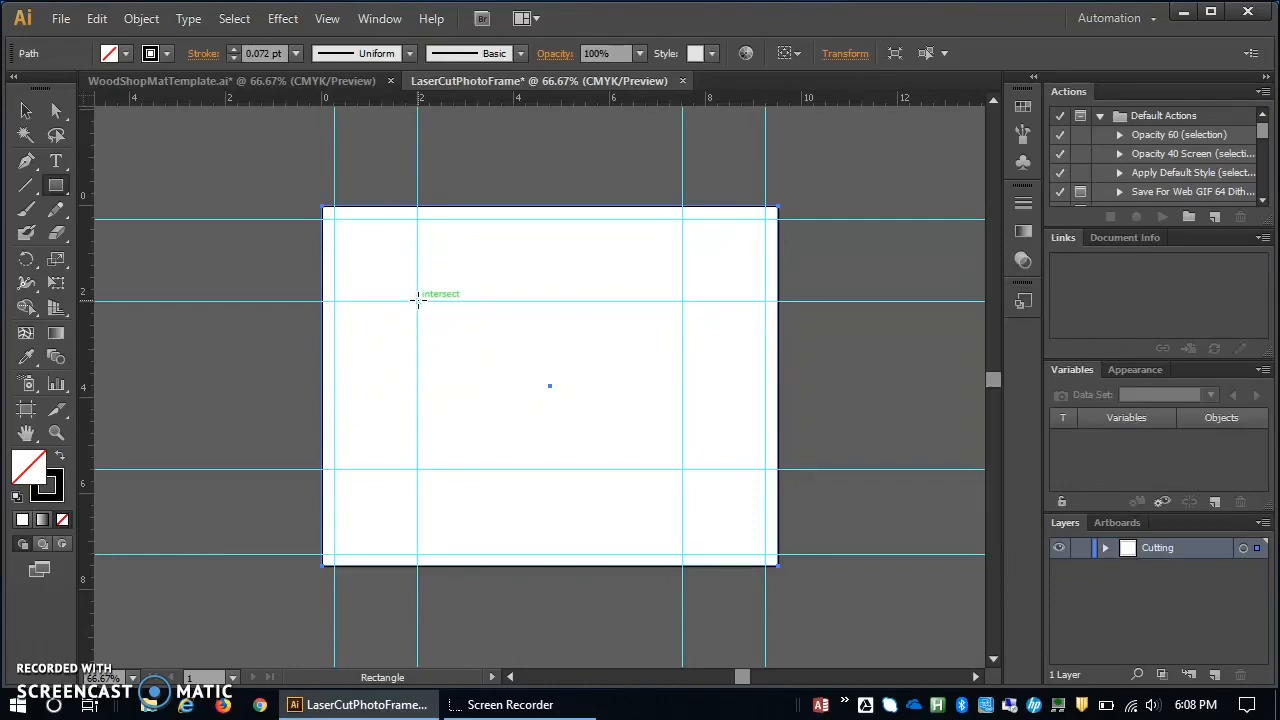
{"action": "left_click_drag", "start_coordinate": [418, 300], "coordinate": [680, 469]}
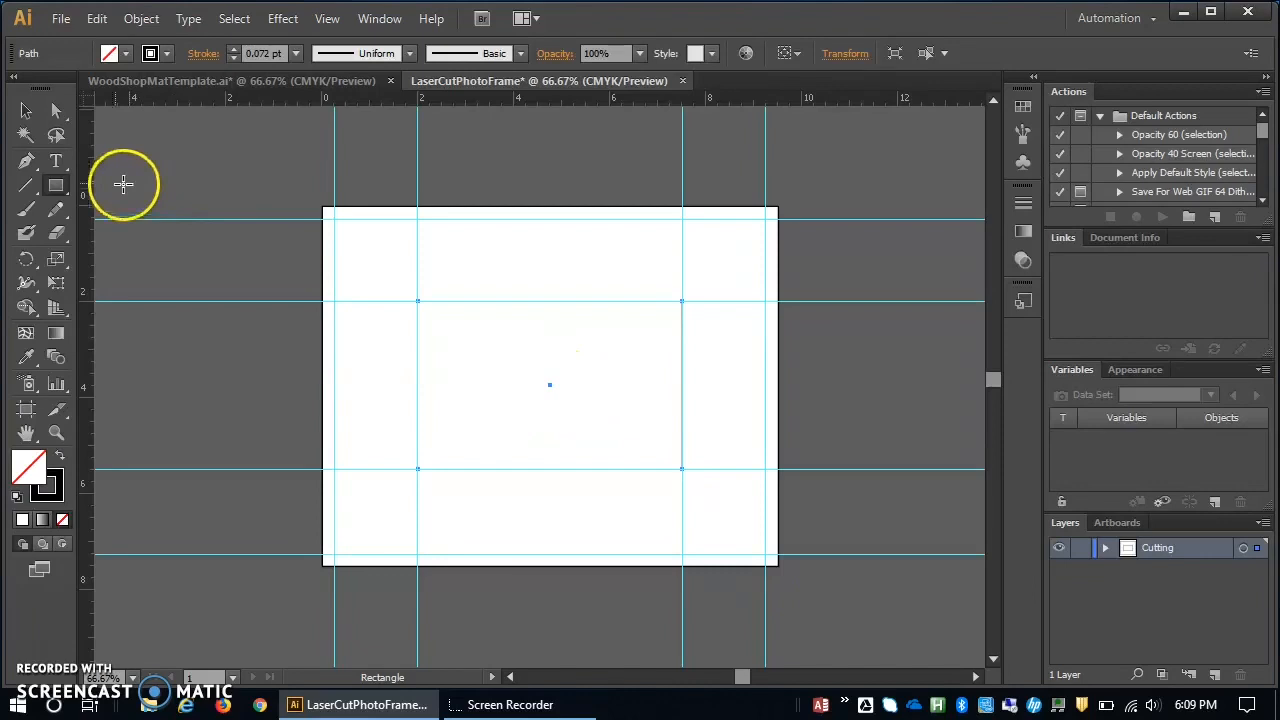
{"action": "left_click", "coordinate": [27, 111]}
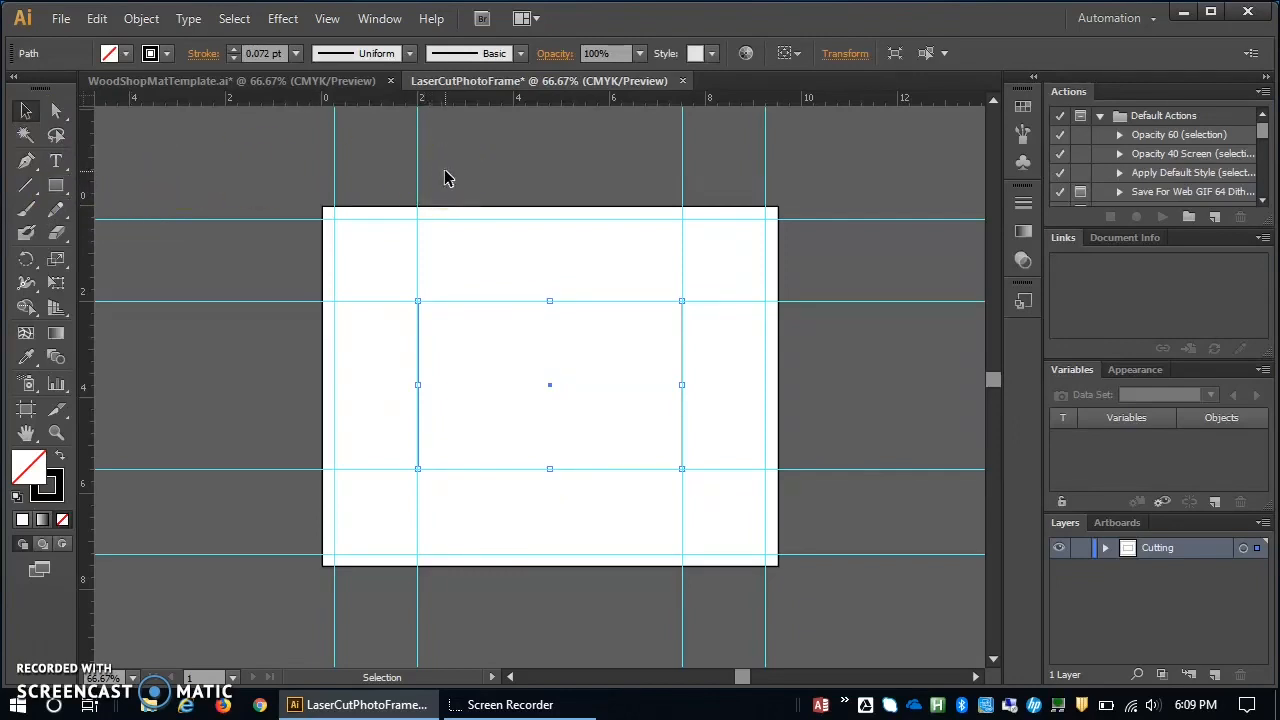
Select both the outer and inner rectangles and change the stroke units preference to Inches.
{"action": "left_click_drag", "start_coordinate": [452, 200], "coordinate": [483, 402]}
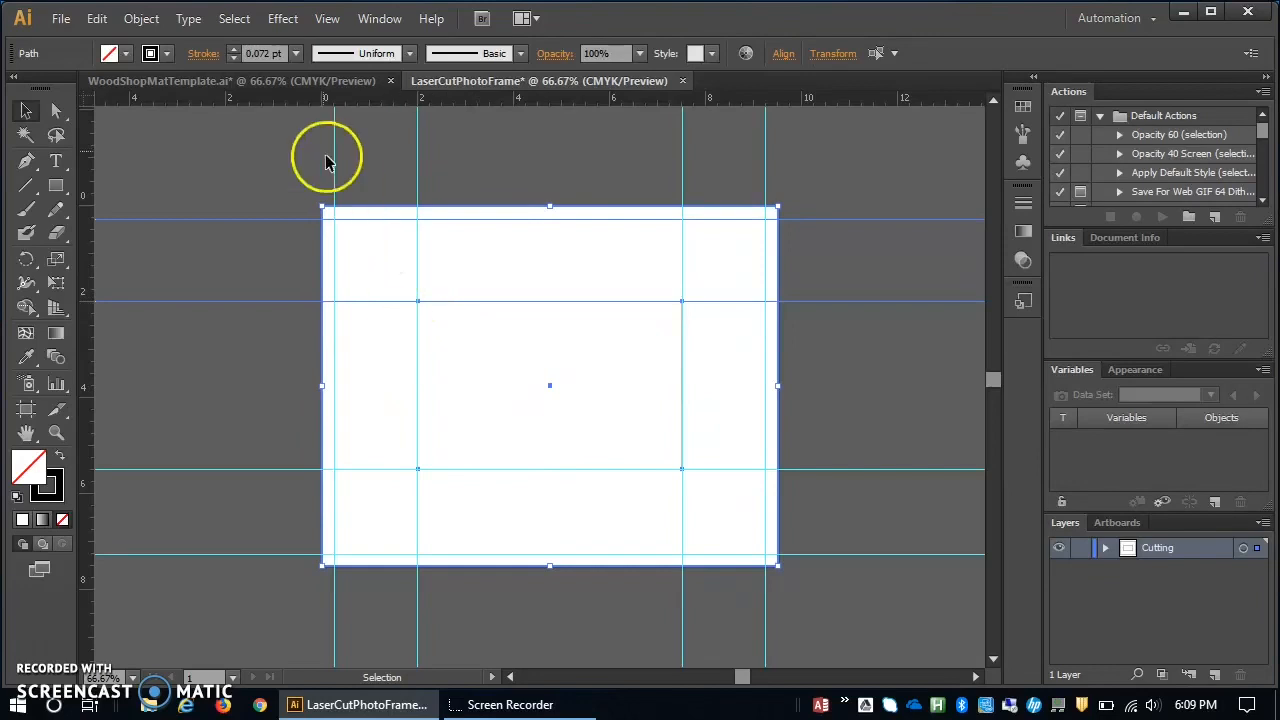
{"action": "left_click", "coordinate": [262, 53]}
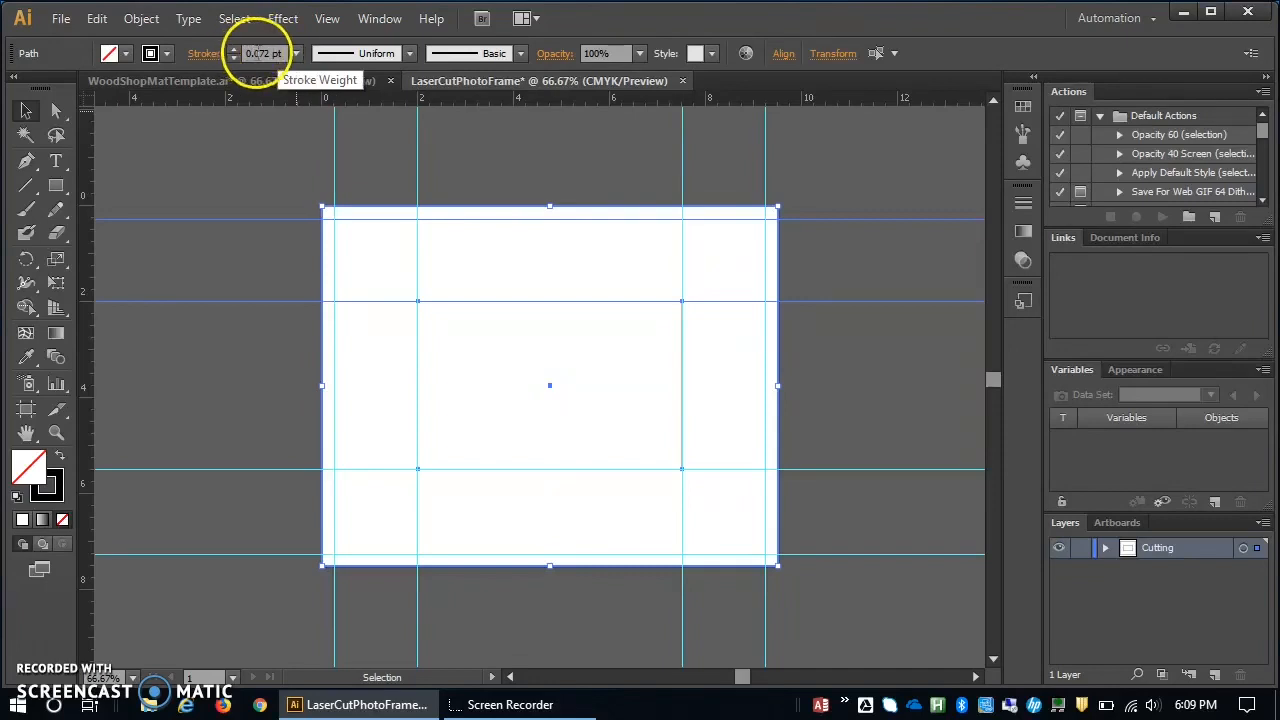
{"action": "left_click", "coordinate": [61, 18]}
{"action": "mouse_move", "coordinate": [96, 22]}
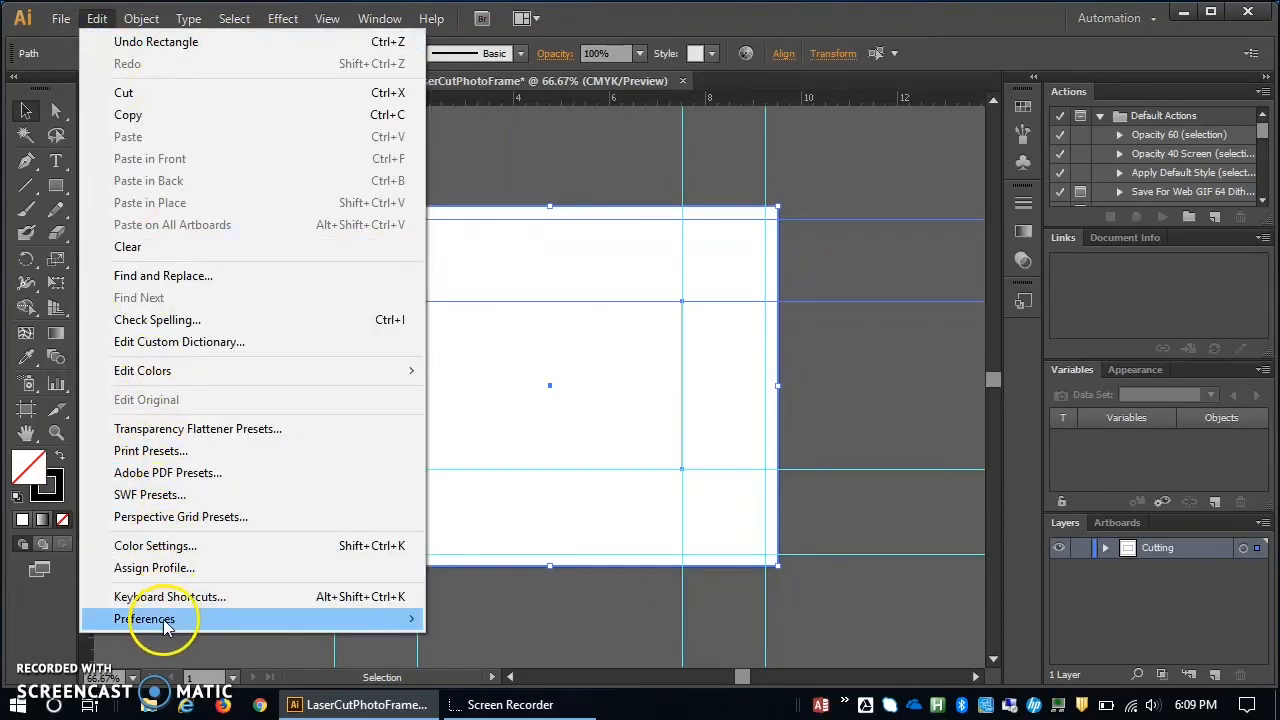
{"action": "mouse_move", "coordinate": [163, 625]}
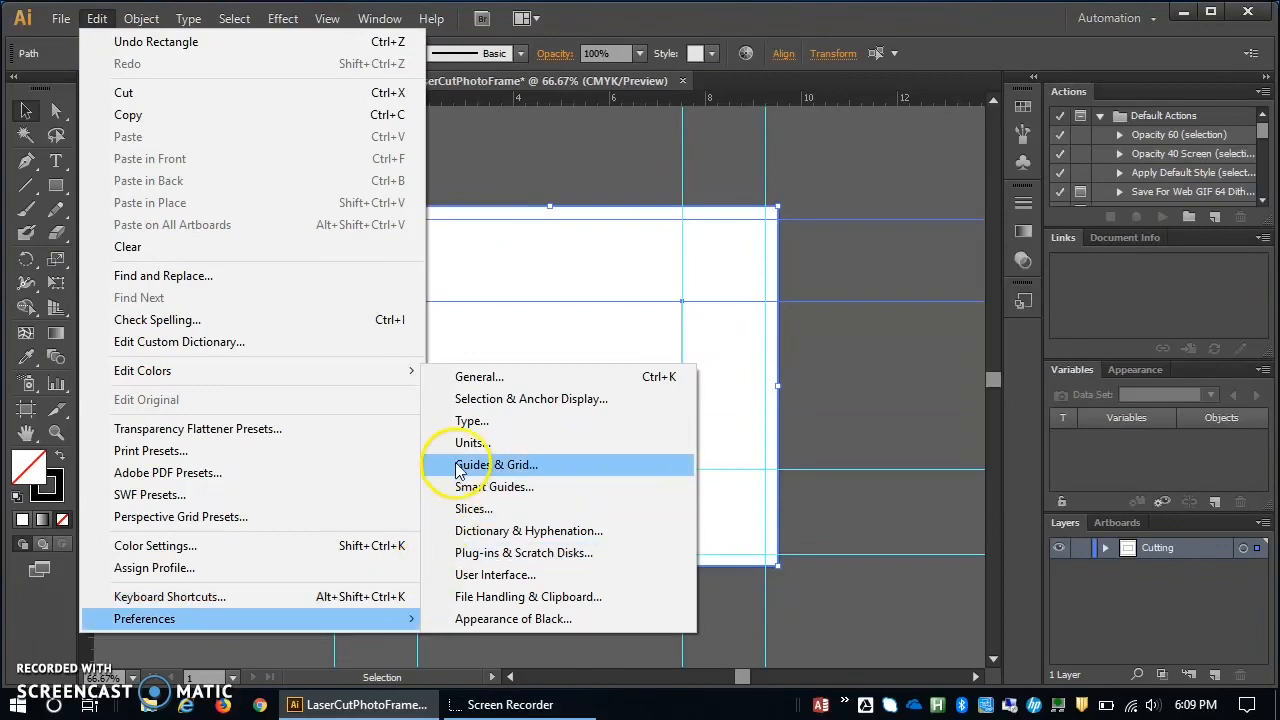
{"action": "left_click", "coordinate": [478, 443]}
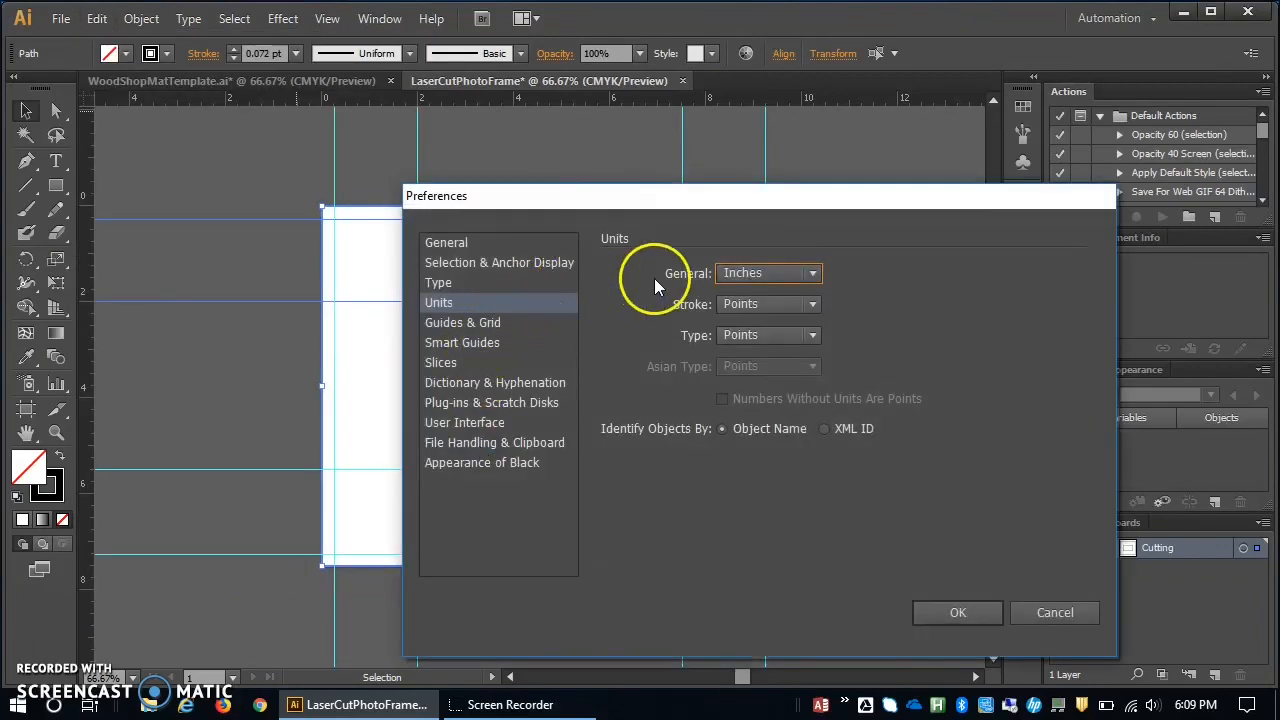
{"action": "left_click", "coordinate": [736, 303]}
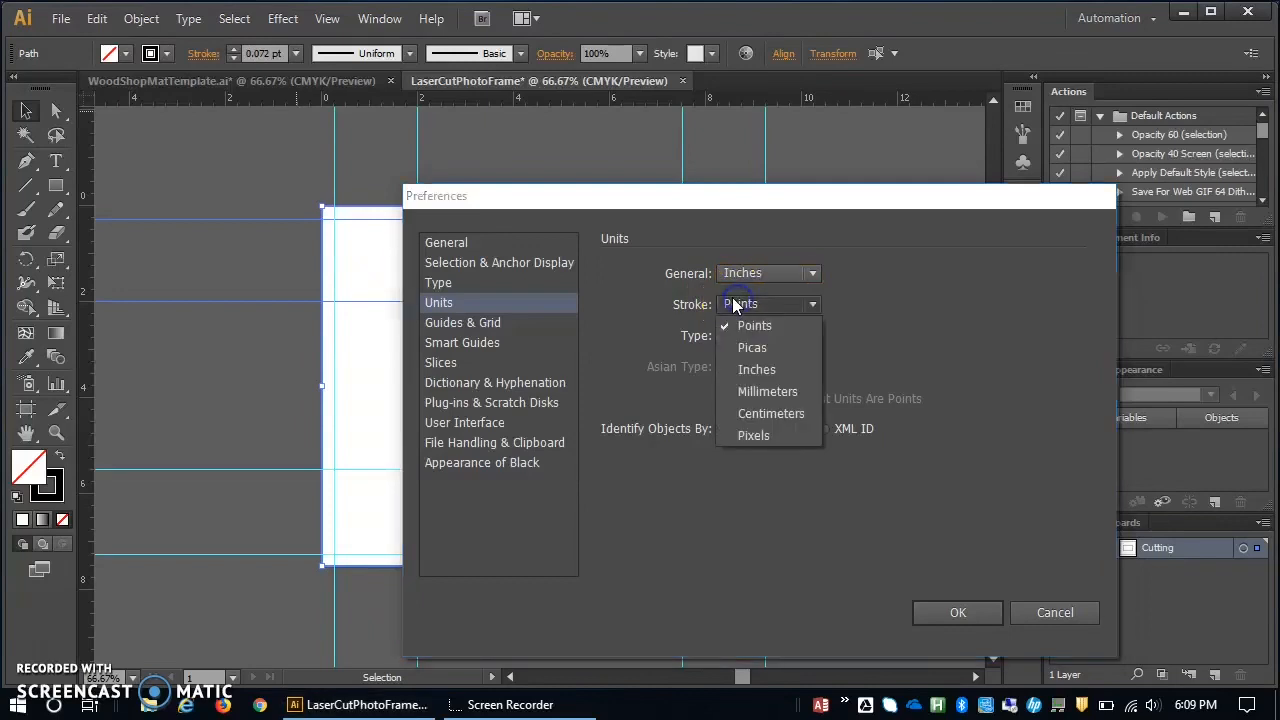
{"action": "left_click", "coordinate": [757, 369]}
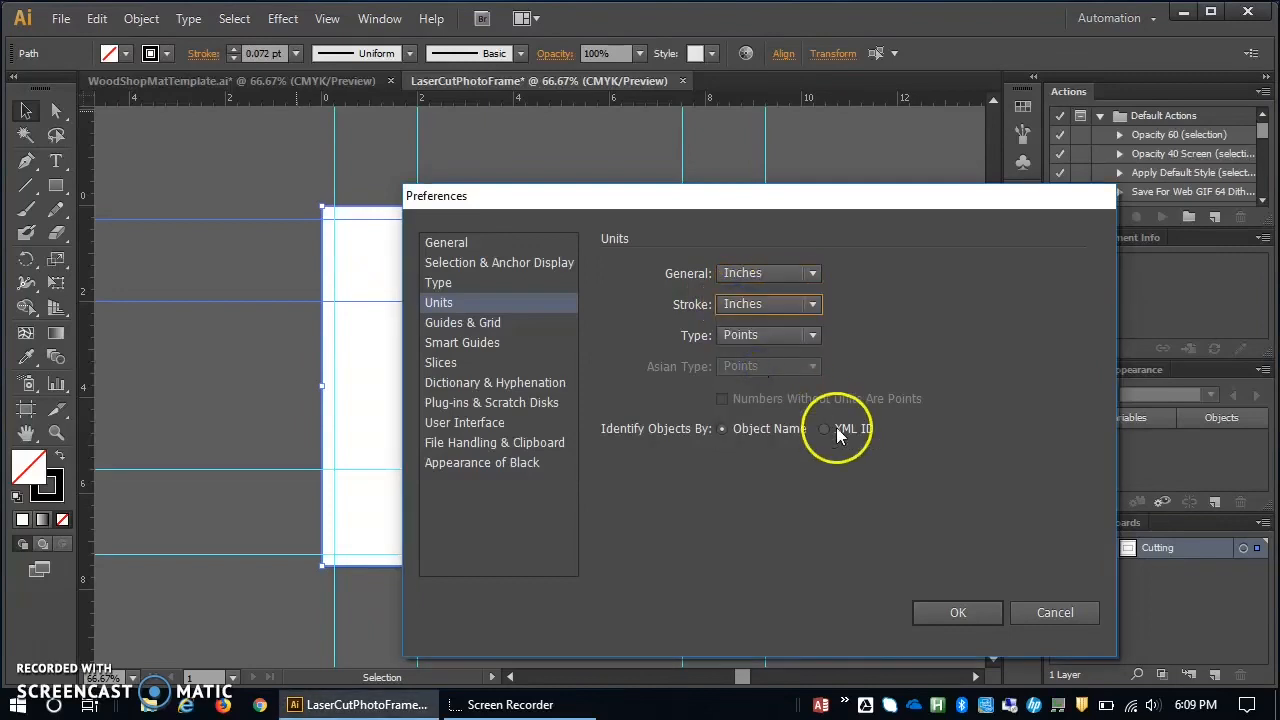
{"action": "left_click", "coordinate": [934, 607]}
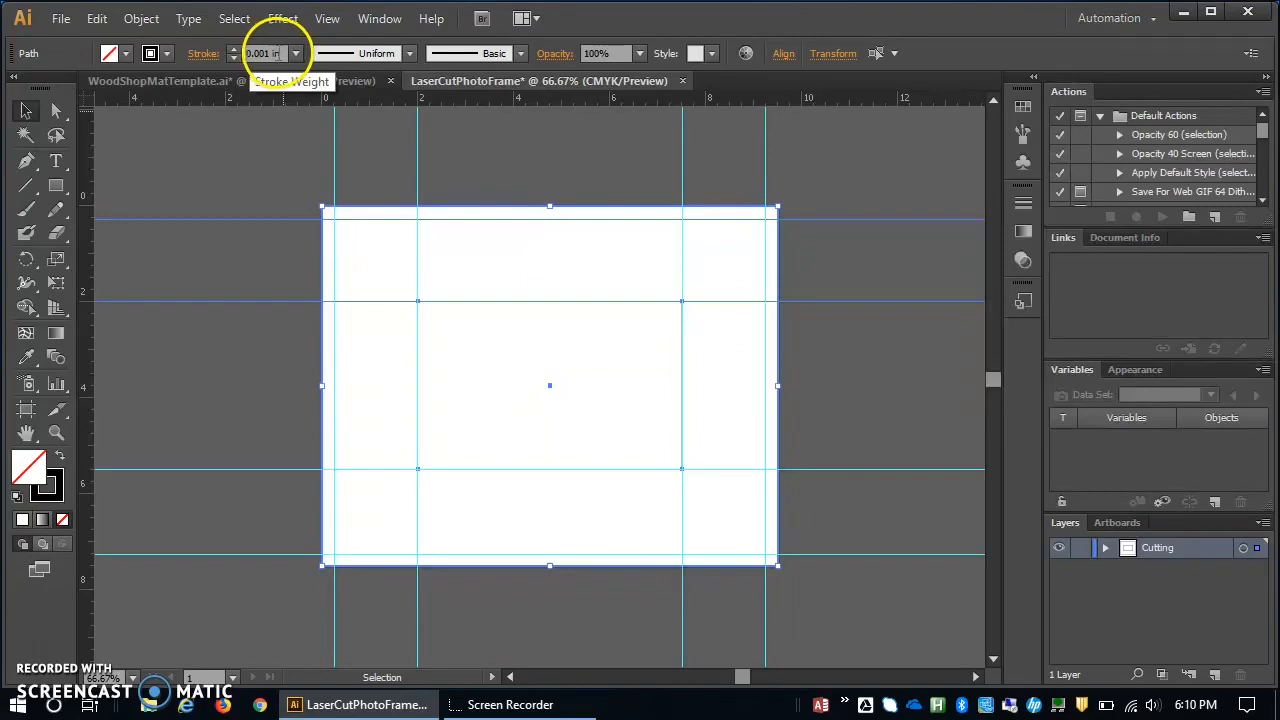
Set the stroke weight of the two selected cut rectangles to 0.001 in.
{"action": "type", "text": "."}
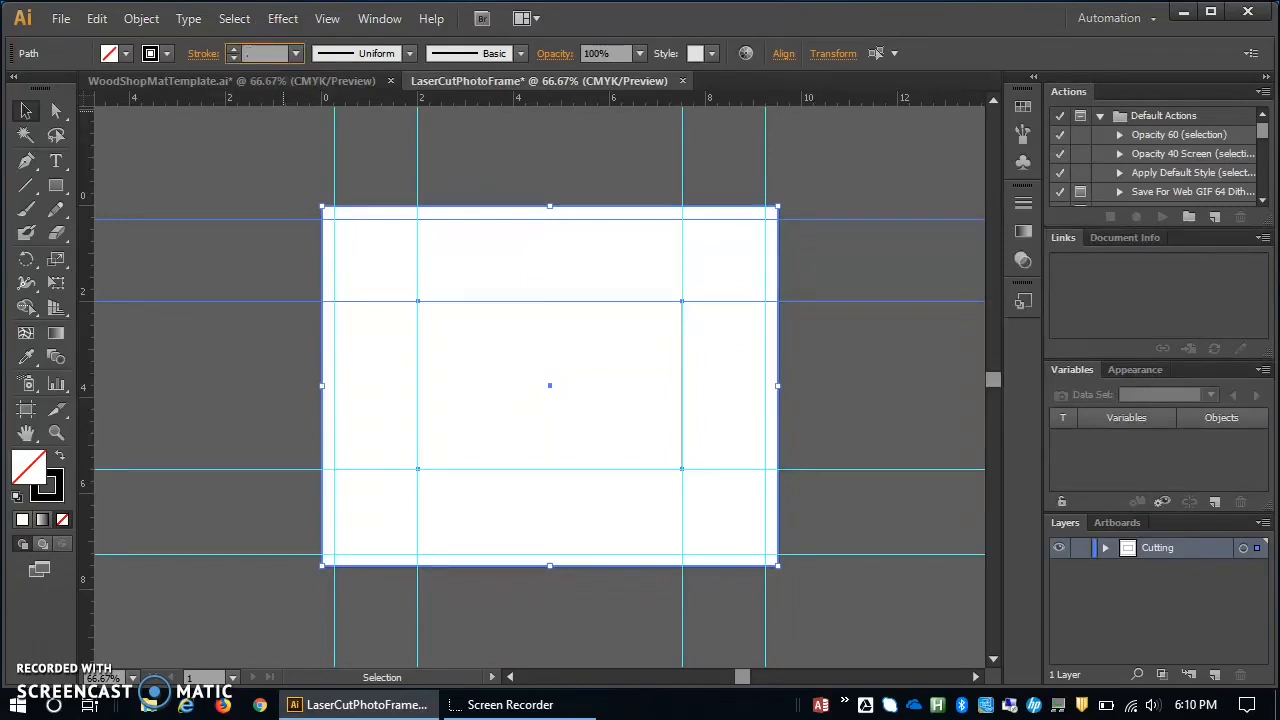
{"action": "type", "text": "001"}
{"action": "key", "text": "Return"}
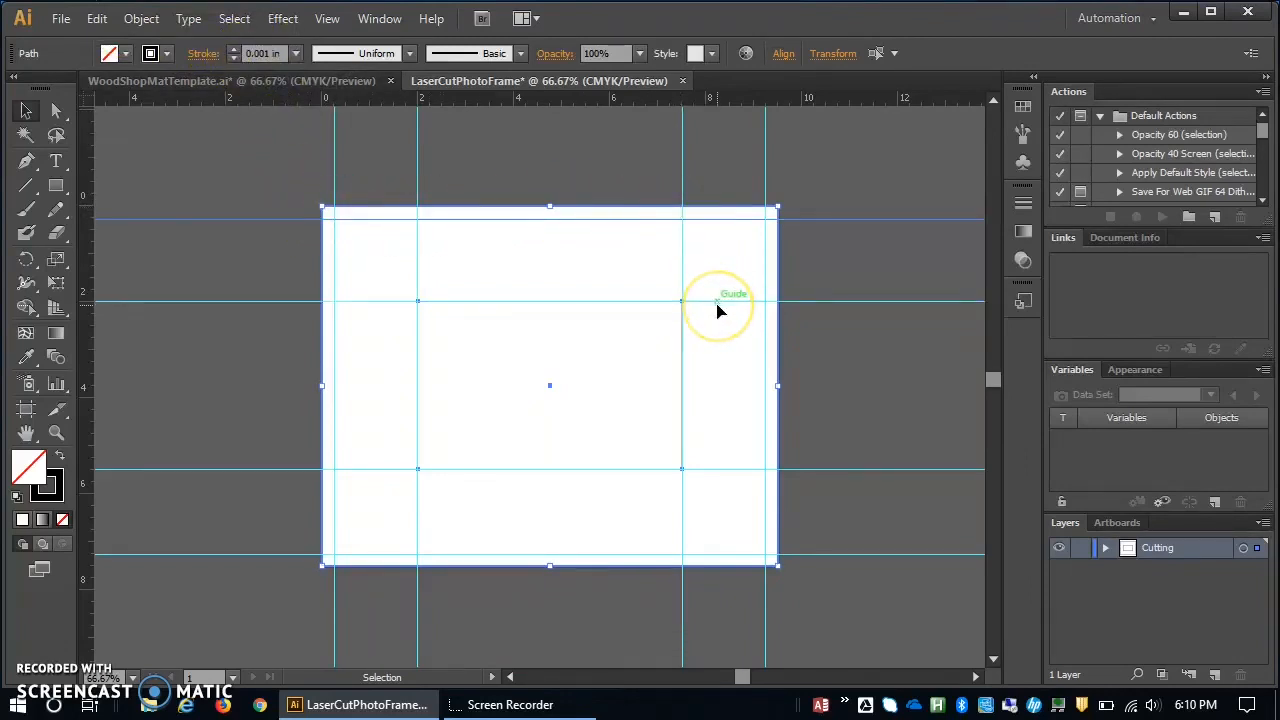
{"action": "double_click", "coordinate": [1157, 547]}
{"action": "left_click", "coordinate": [1172, 572]}
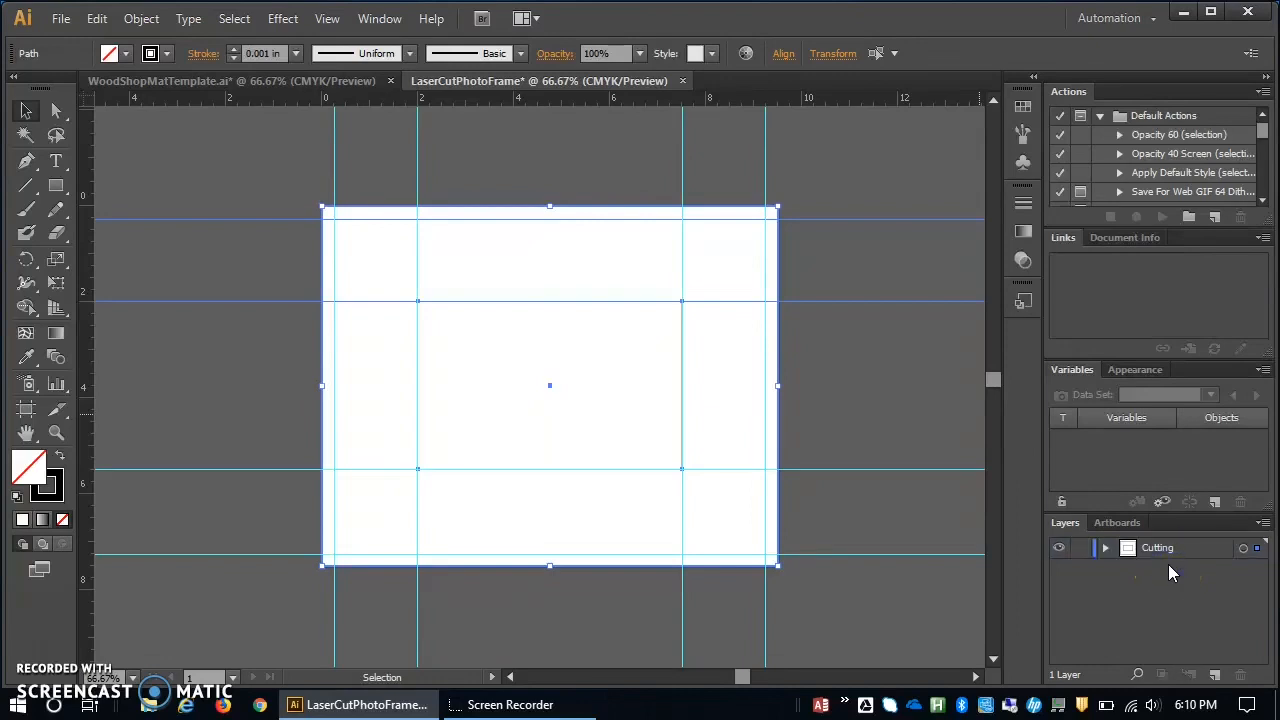